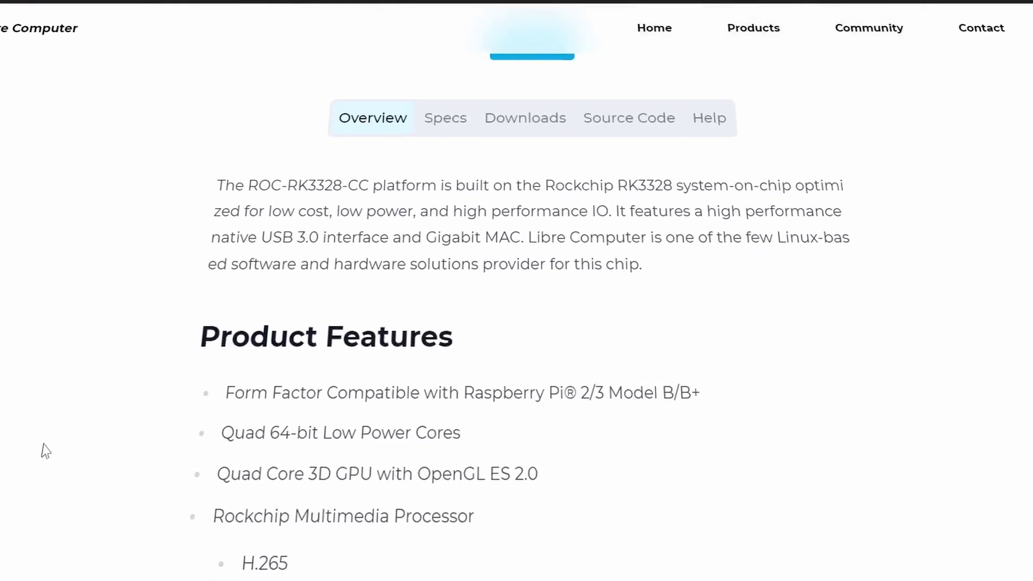
Step: Scroll through the ROC-RK3328-CC Product Features on the Libre Computer overview page
scroll(45, 451, "down", 3)
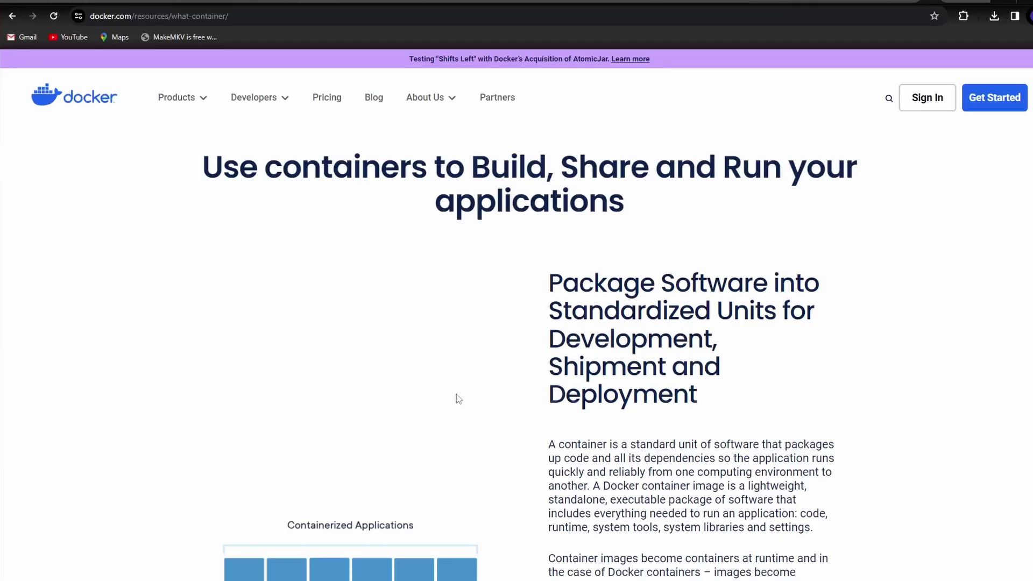
Step: Browse the CasaOS App Store listing, then launch the installed Home Assistant app
scroll(456, 399, "down", 8)
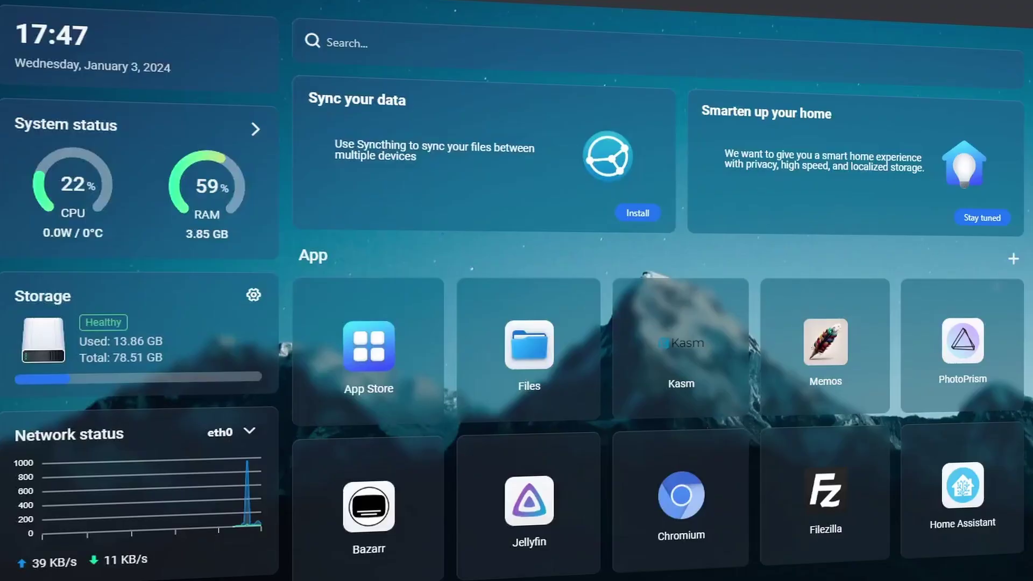
scroll(383, 269, "down", 2)
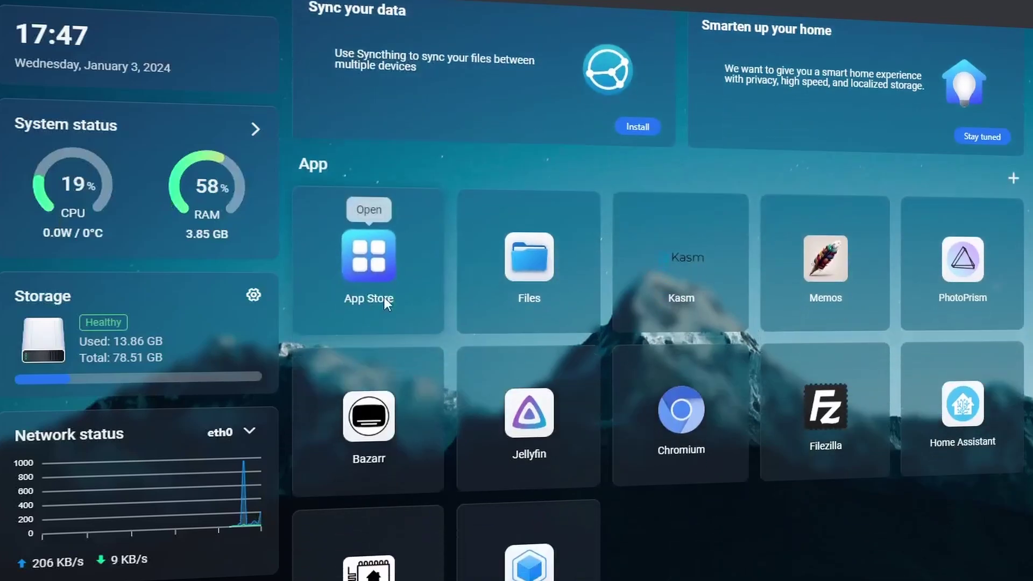
left_click(385, 260)
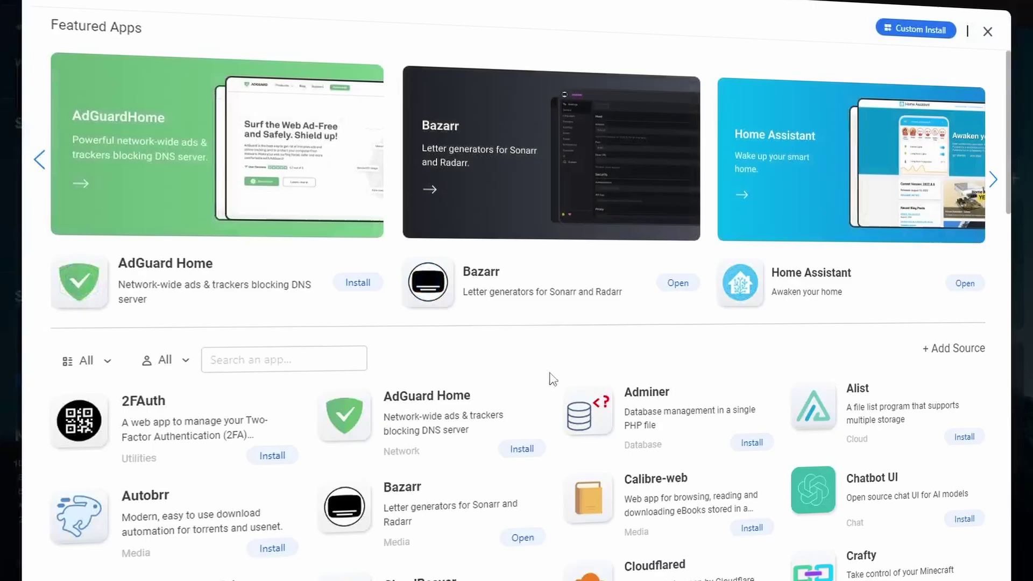
scroll(552, 378, "down", 6)
scroll(661, 381, "down", 6)
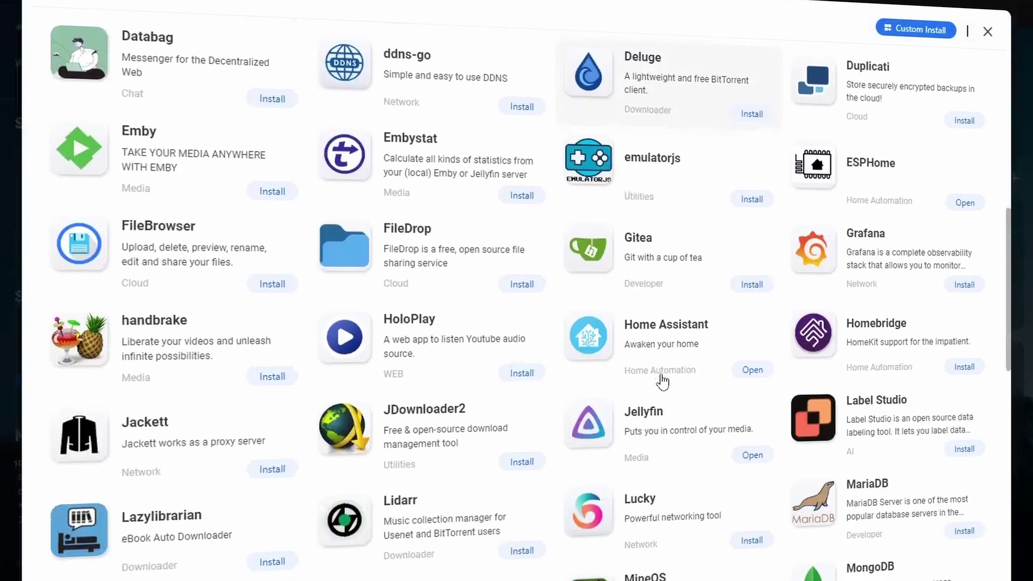
scroll(661, 381, "down", 6)
scroll(661, 379, "down", 12)
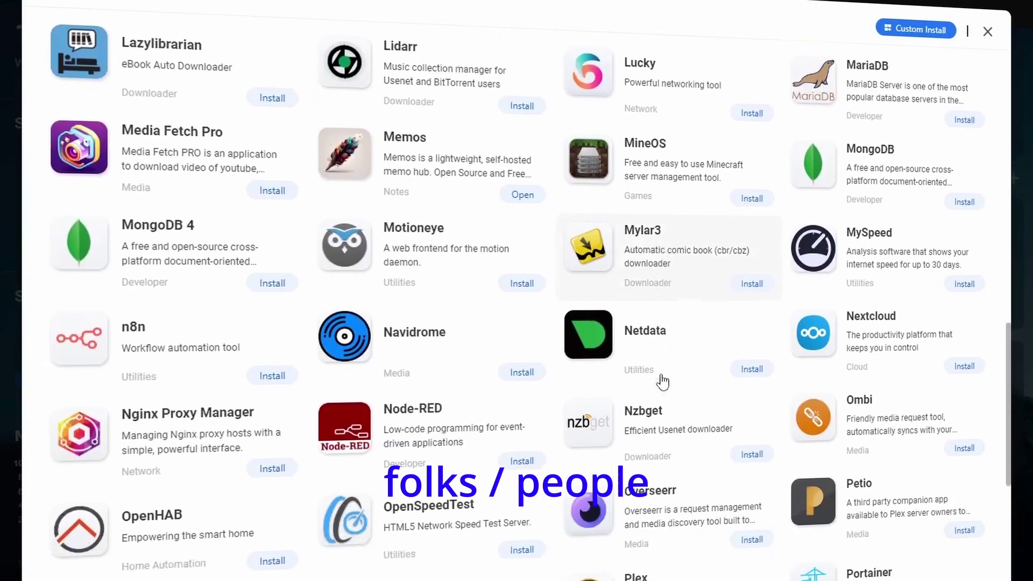
scroll(720, 415, "down", 2)
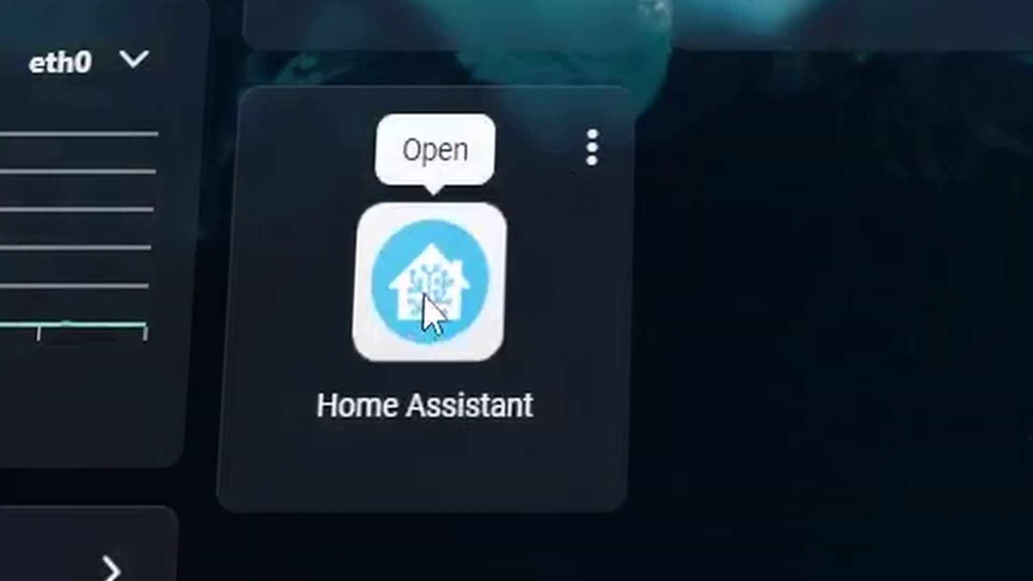
left_click(423, 295)
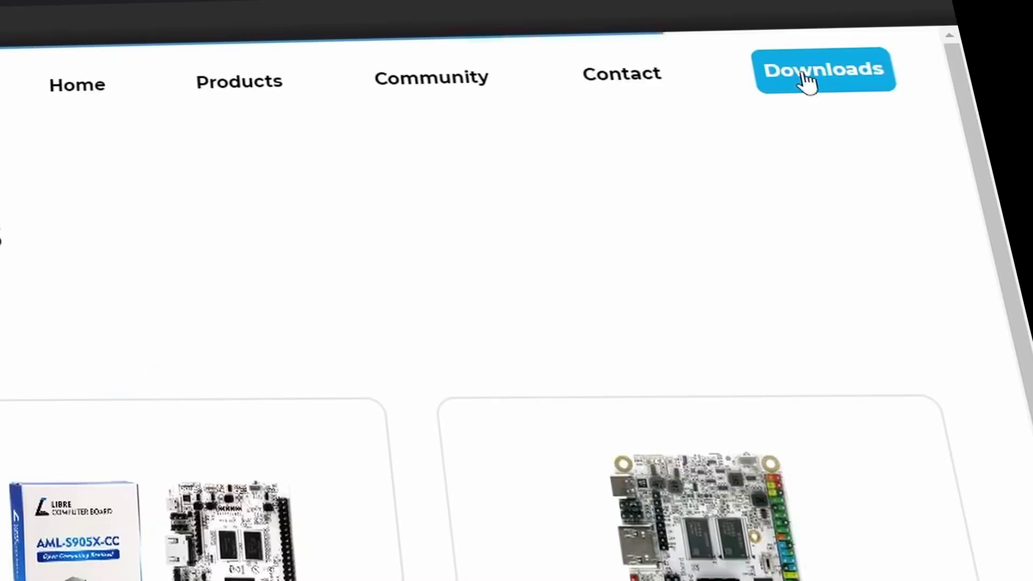
Step: Download the Ubuntu 22.04.3 server-arm64+roc-rk3328-cc.img.xz image from the distro server listing
scroll(664, 373, "down", 10)
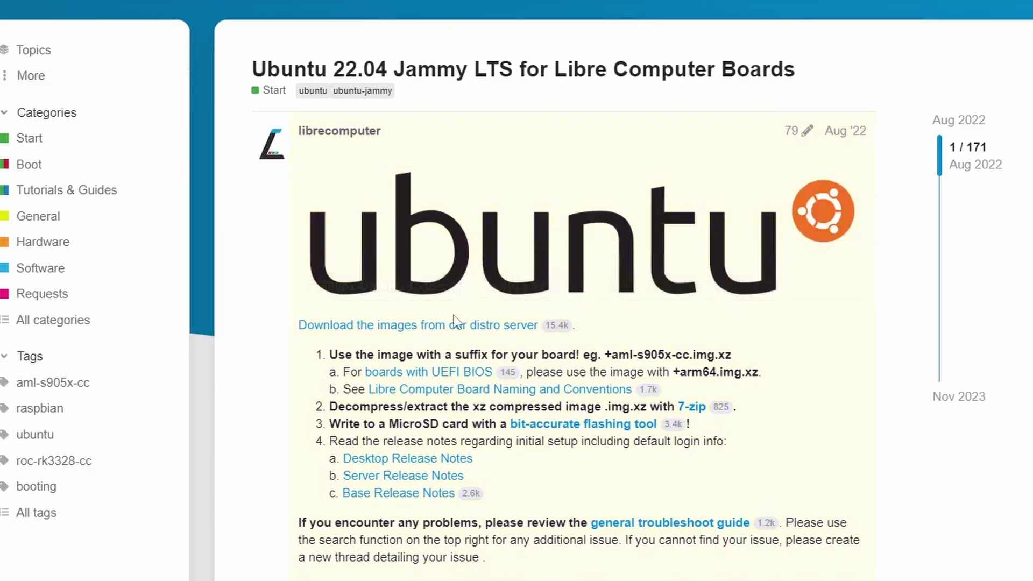
left_click(481, 326)
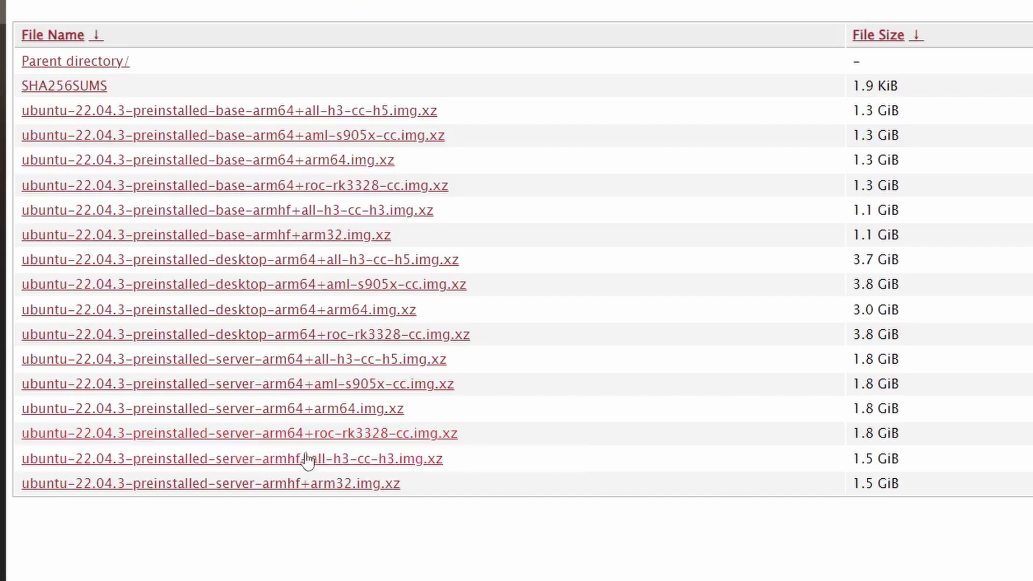
left_click(327, 442)
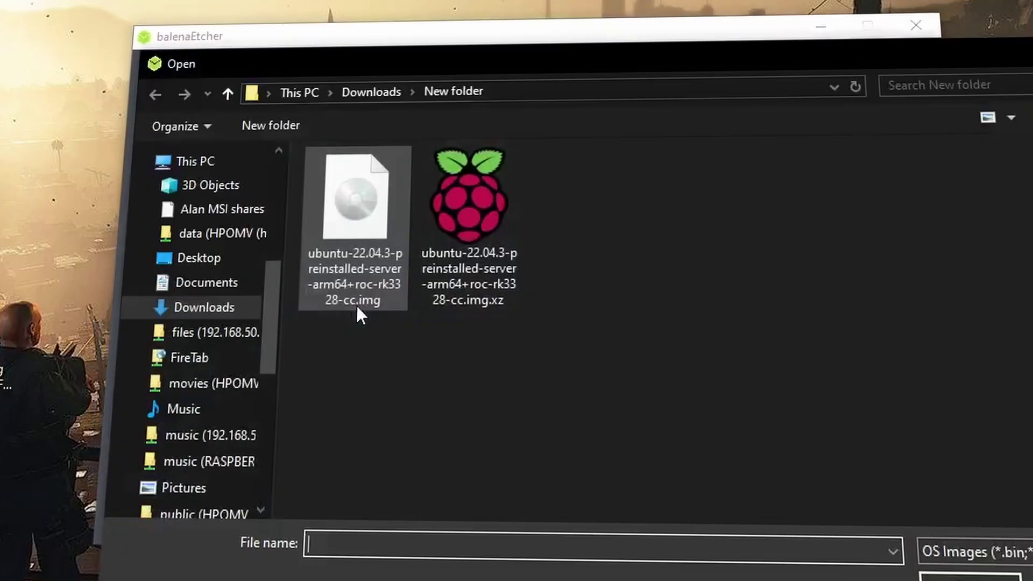
Step: Flash the extracted Ubuntu 22.04.3 roc-rk3328-cc .img onto the 31.1 GB Generic SD/MMC card
left_click(357, 240)
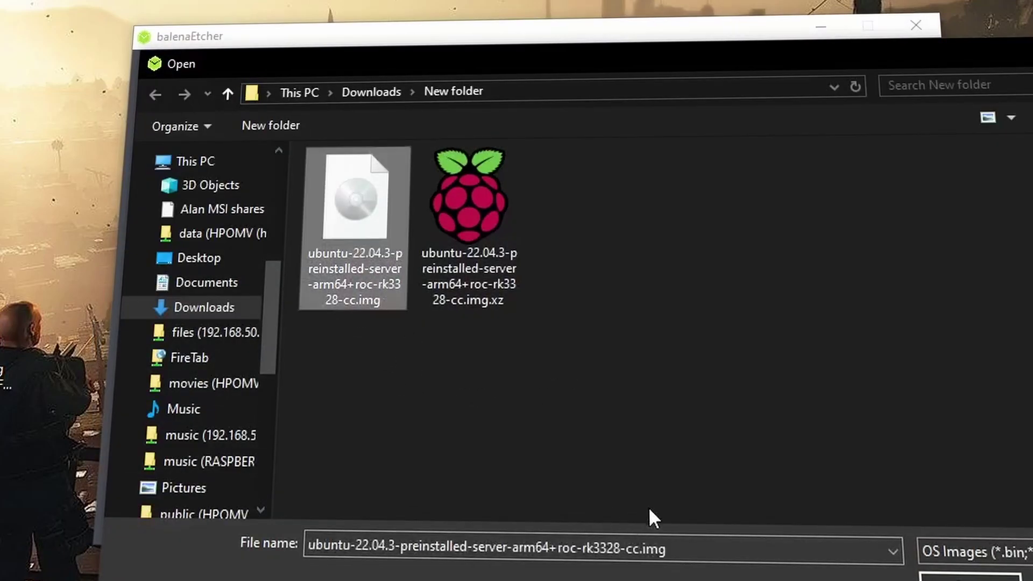
key("Return")
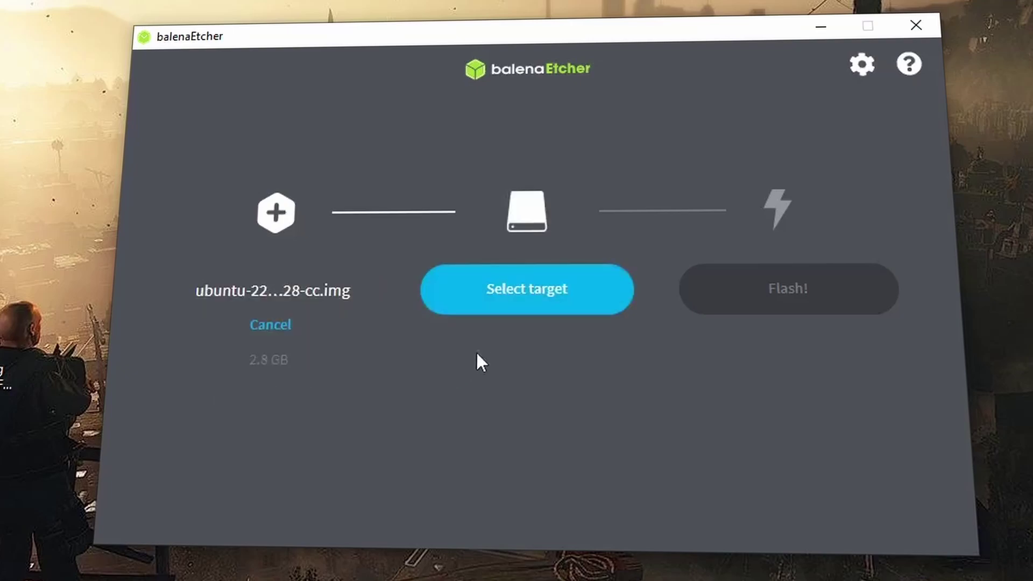
left_click(531, 298)
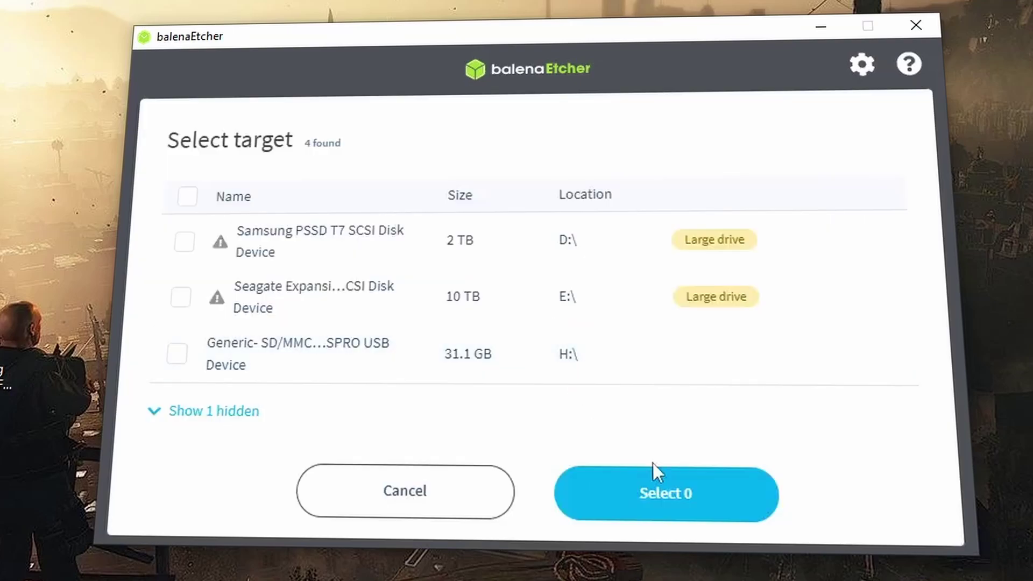
left_click(180, 355)
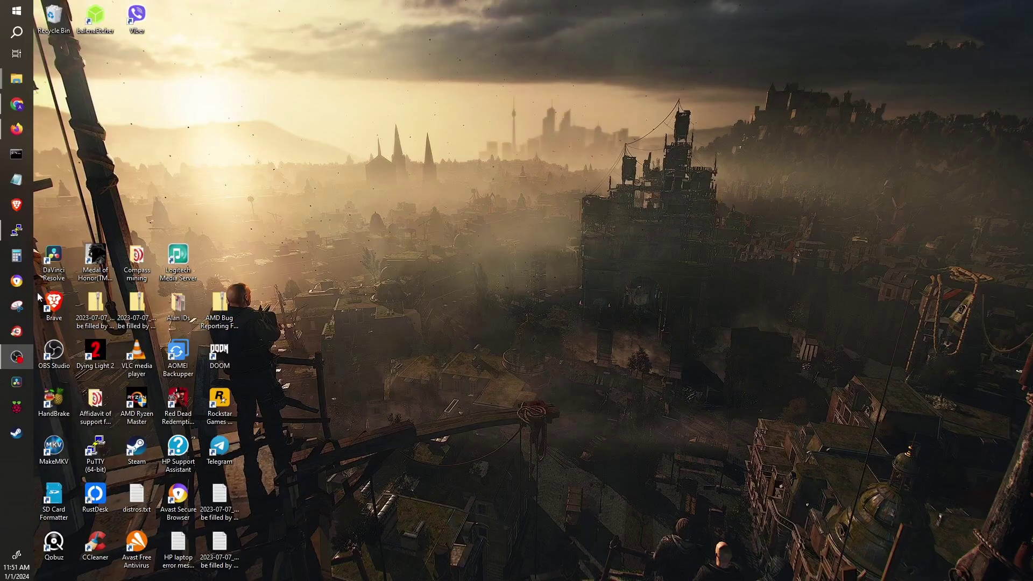
Step: SSH into 192.168.50.127 as ubuntu and replace the expired password with a new one
type("192.1")
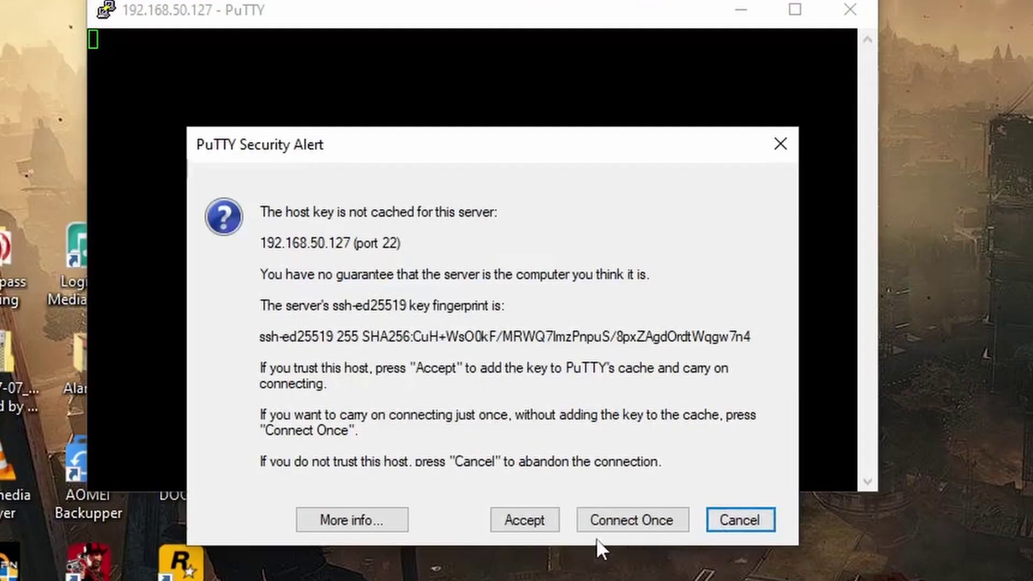
left_click(527, 525)
type("ubuntu")
key("Return")
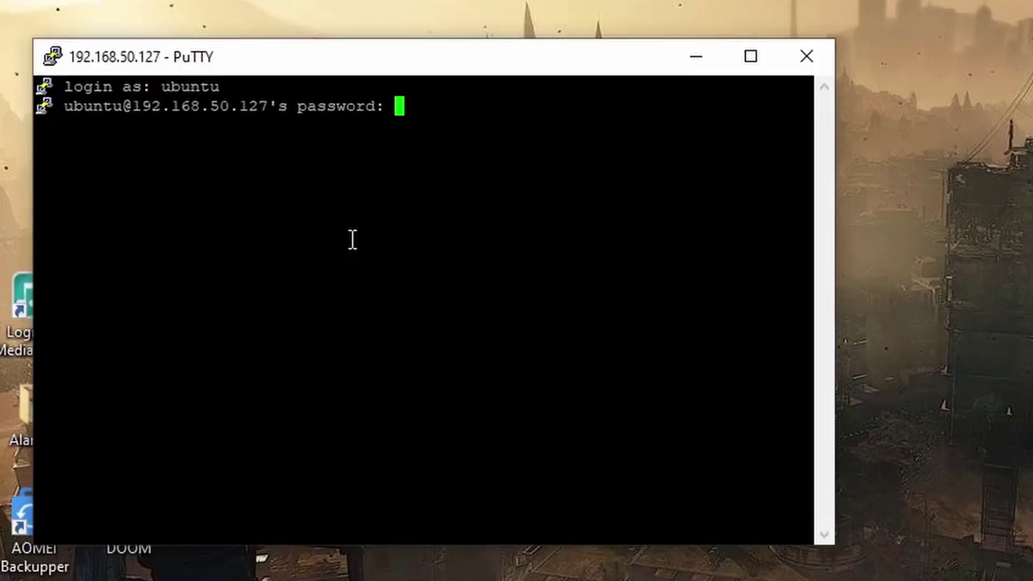
key("Return")
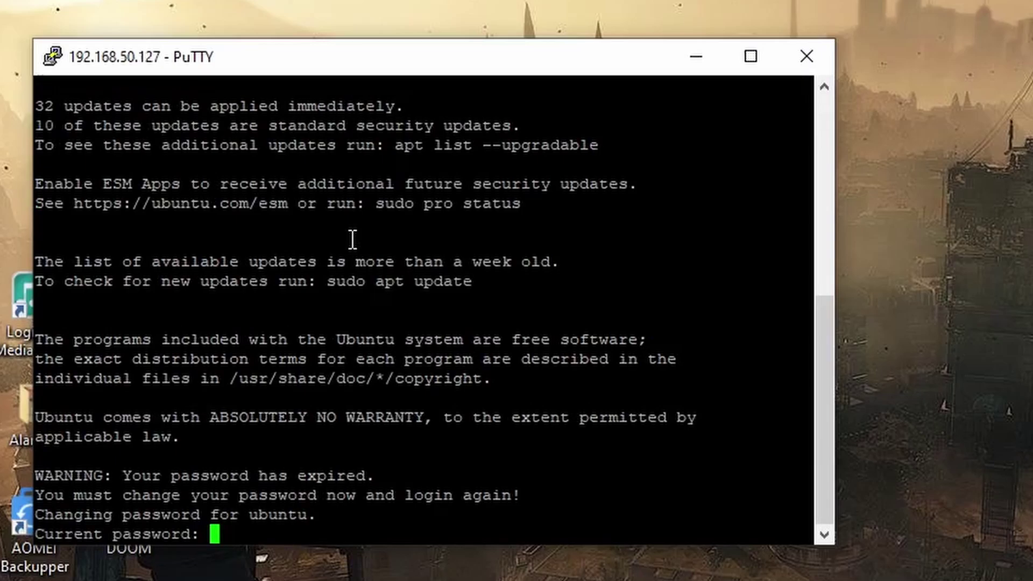
key("Return")
key("Return")
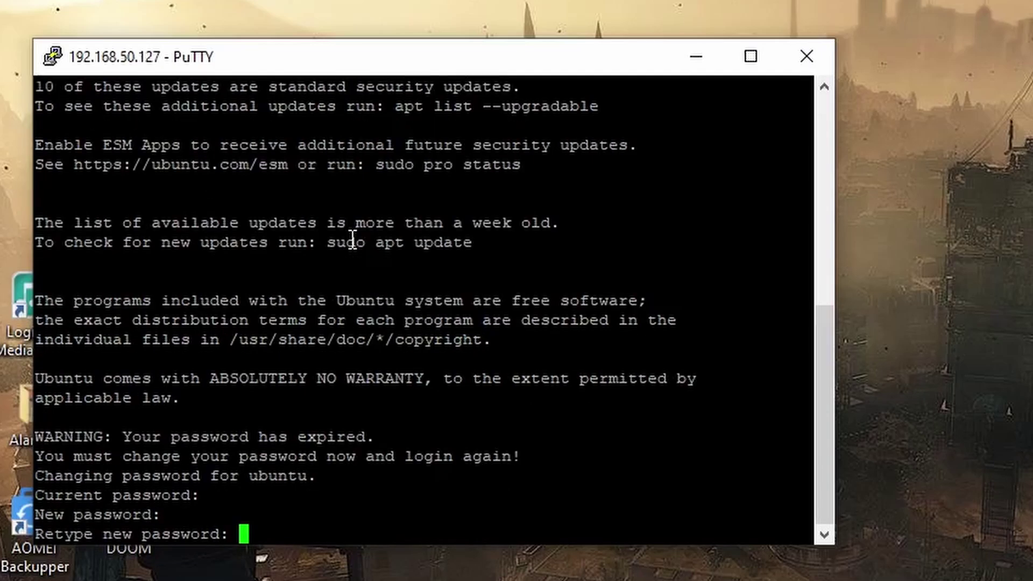
key("Return")
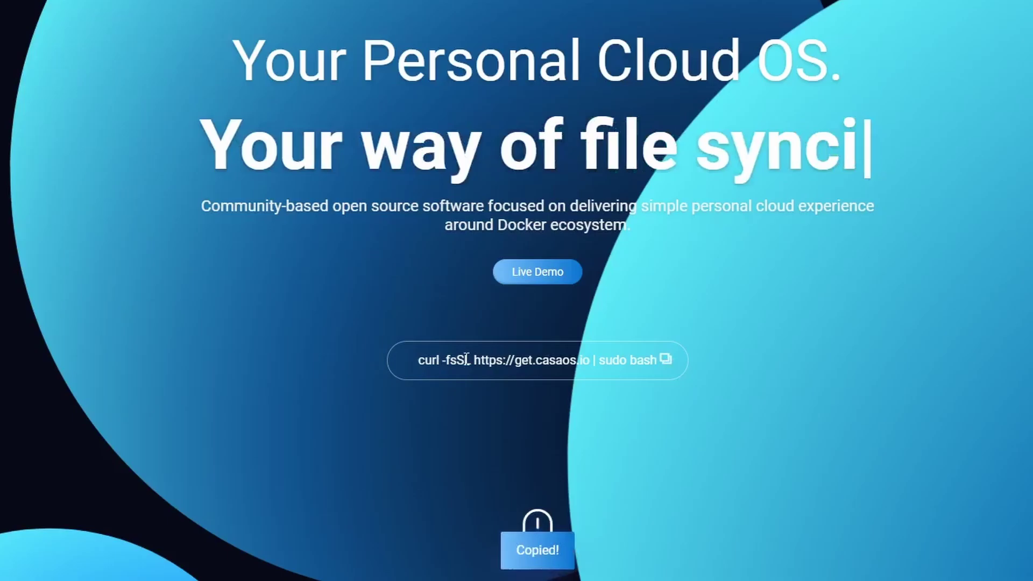
Step: Run the pasted CasaOS install command, then run sudo apt update && sudo apt upgrade -y
key("alt+Tab")
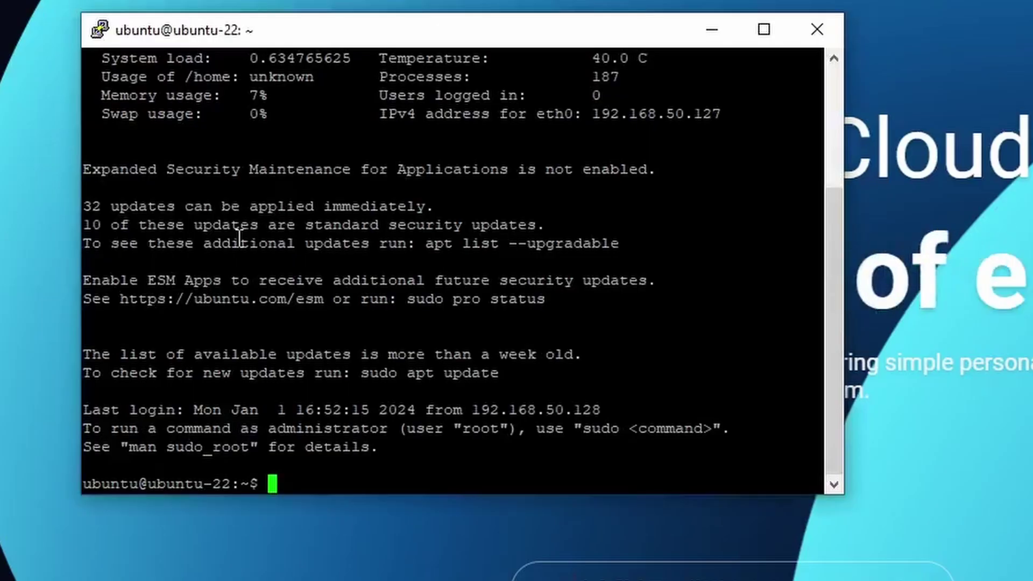
right_click(273, 484)
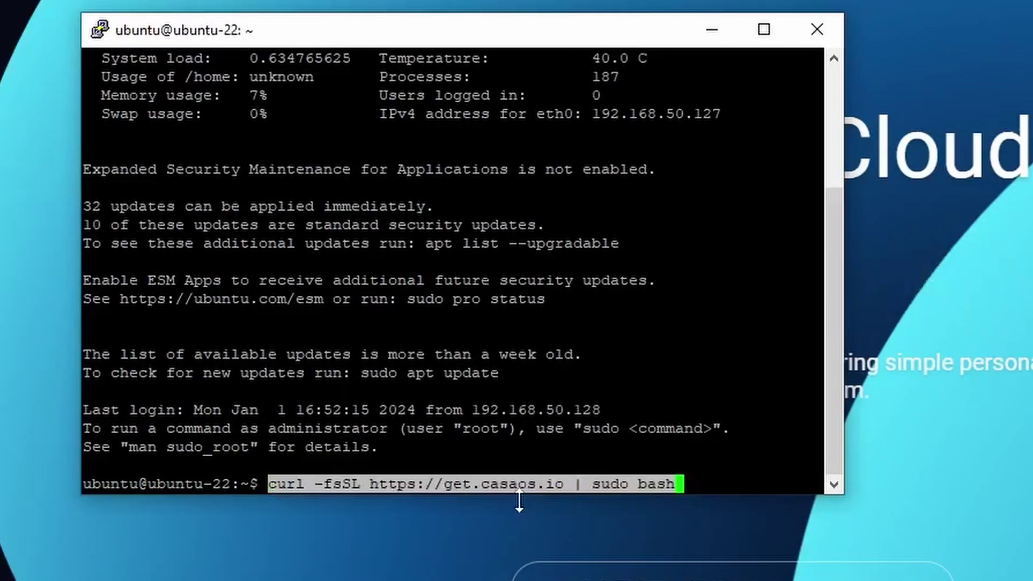
key("Return")
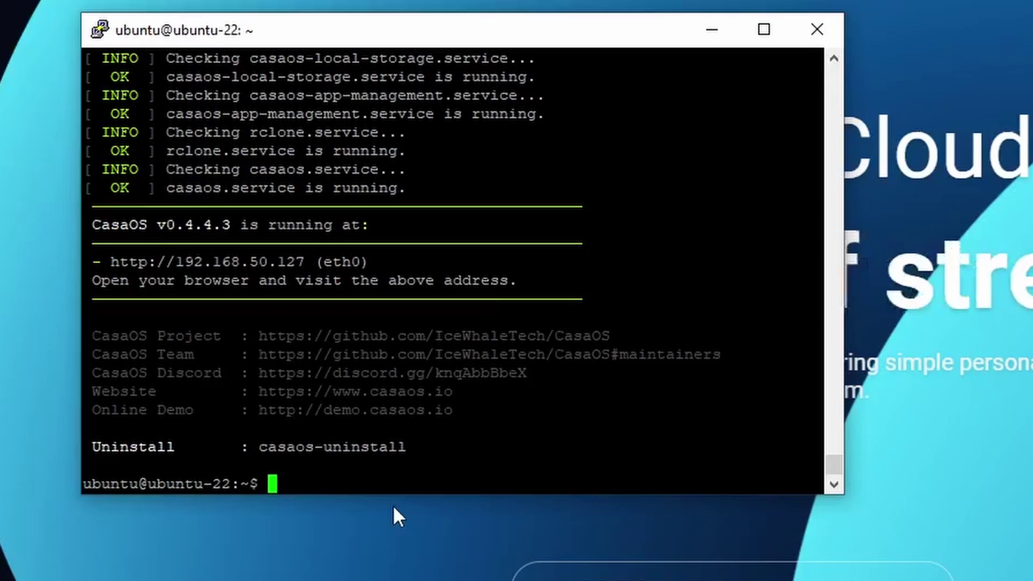
type("sudo apt update && sudo apt u")
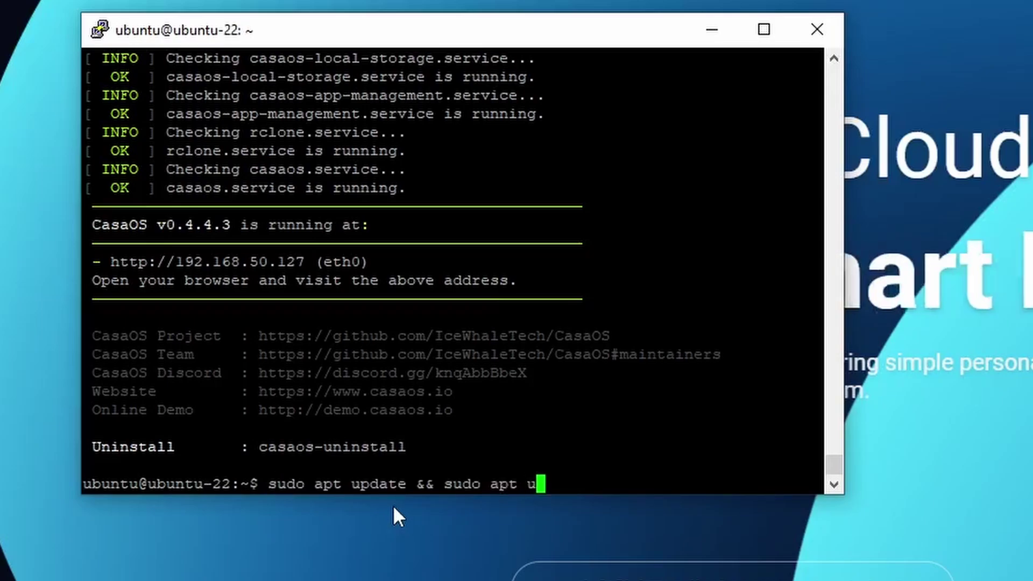
type("pgrade -y")
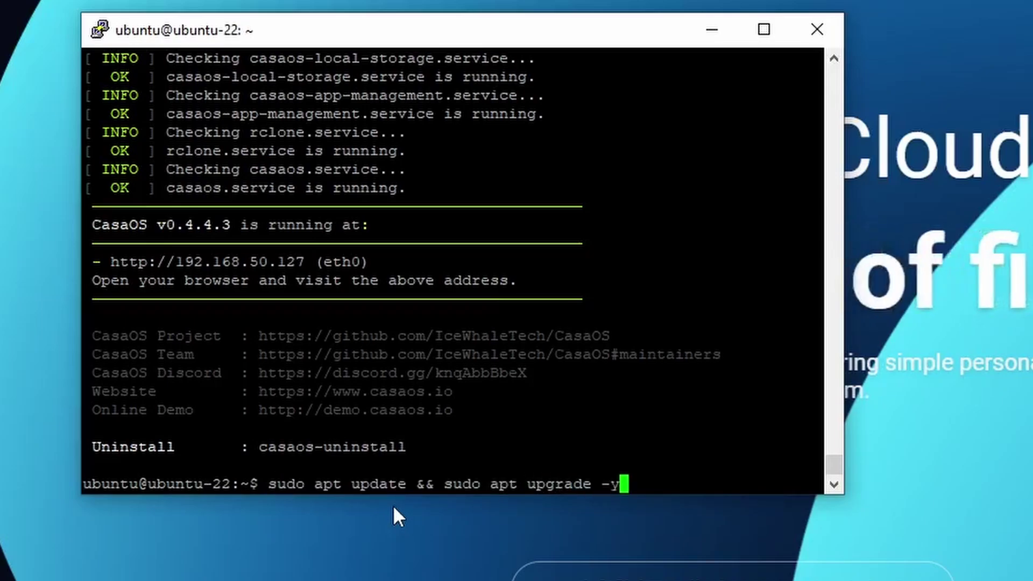
key("Return")
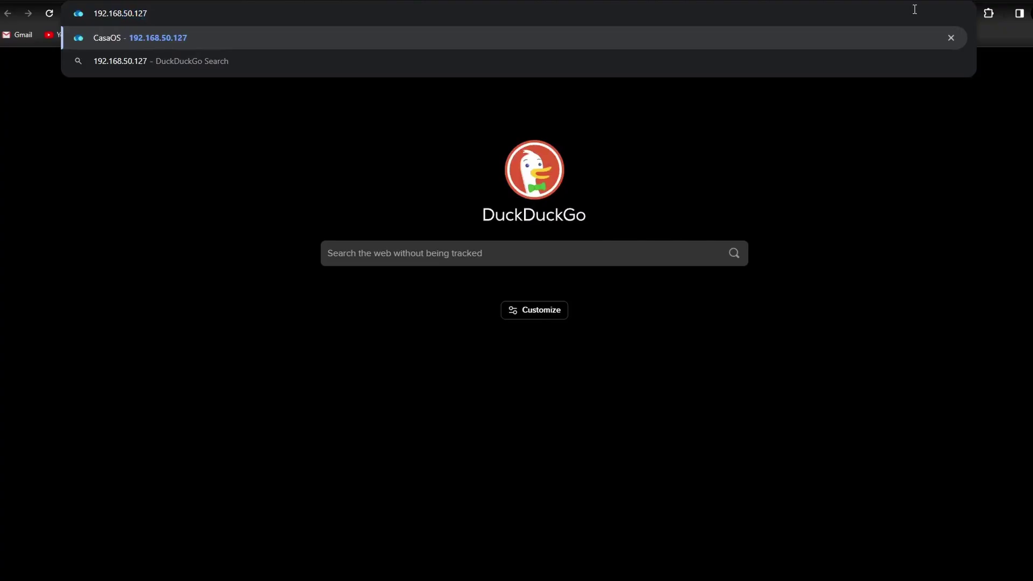
Step: Load 192.168.50.127 in the browser to reach the board's CasaOS page
key("Return")
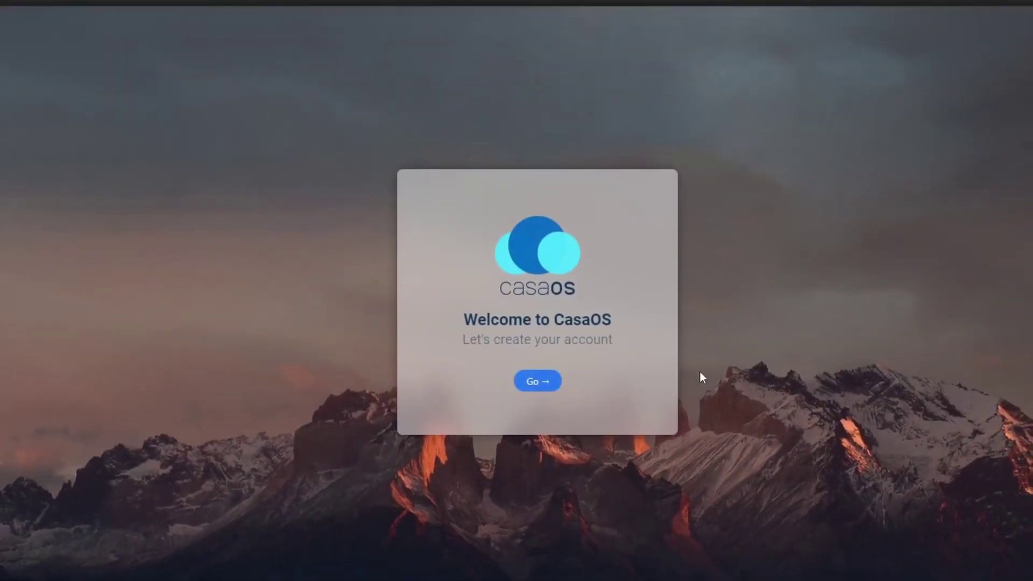
Step: Create the CasaOS admin account and review its profile settings
left_click(546, 381)
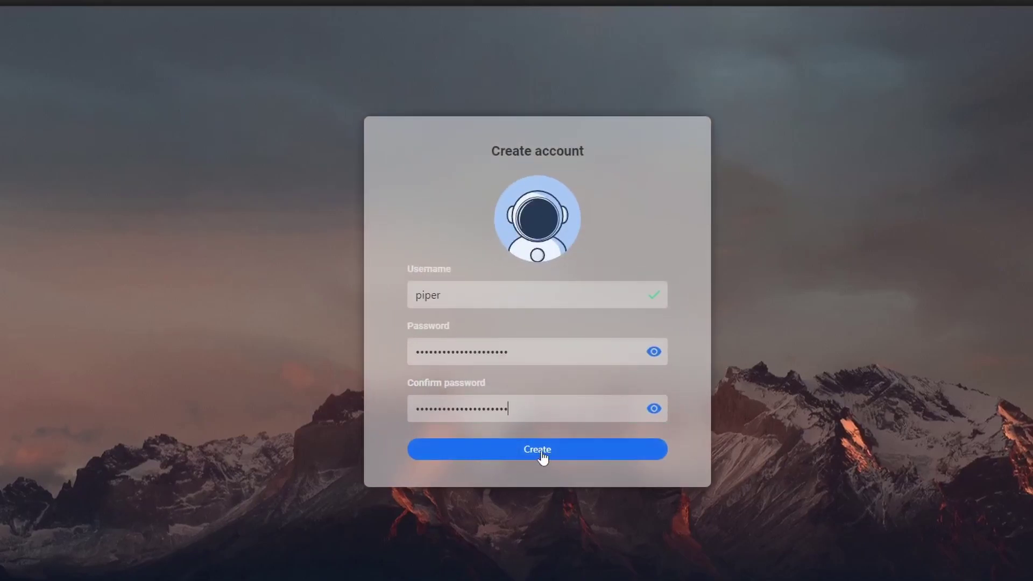
left_click(541, 452)
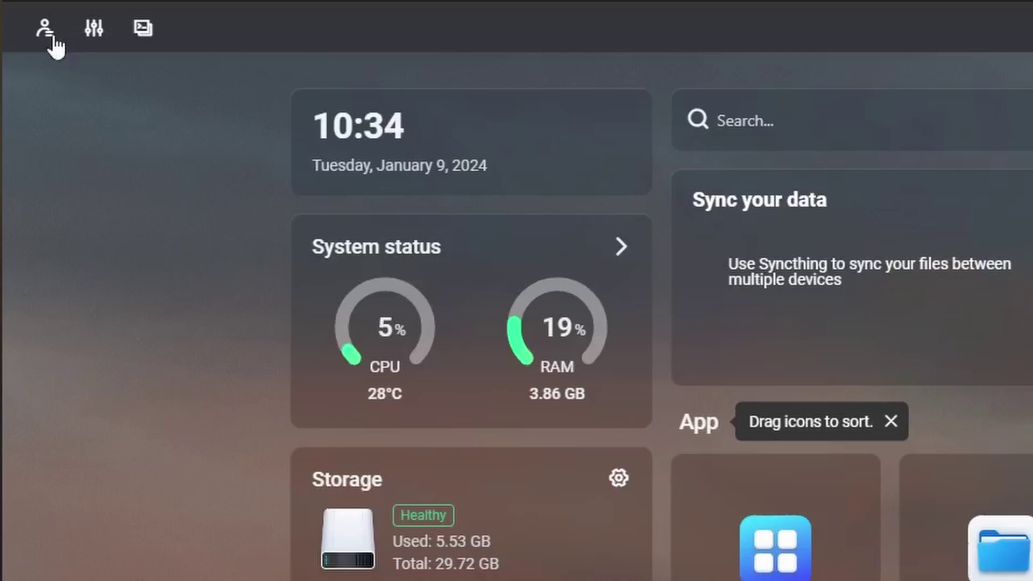
left_click(47, 32)
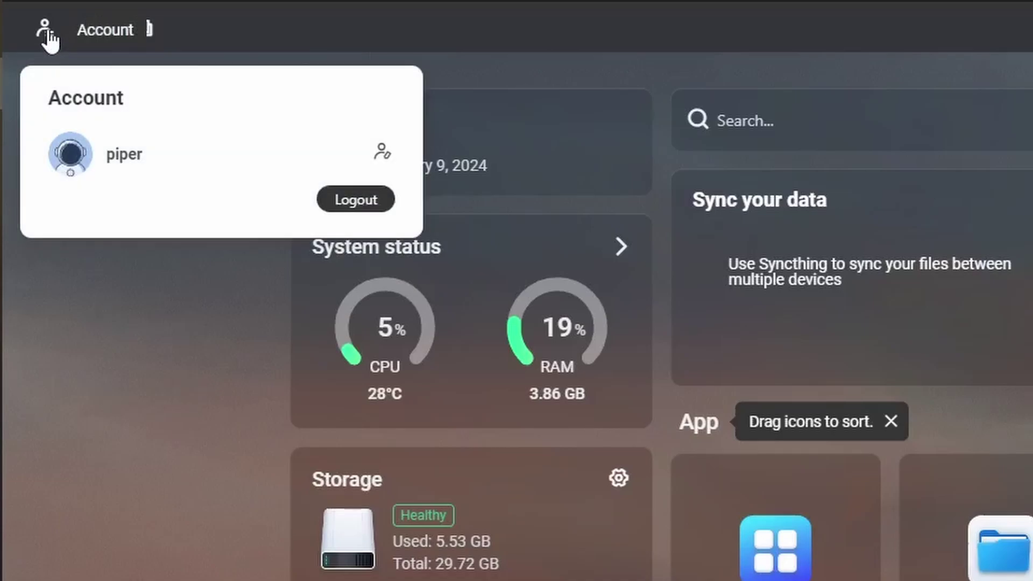
left_click(383, 153)
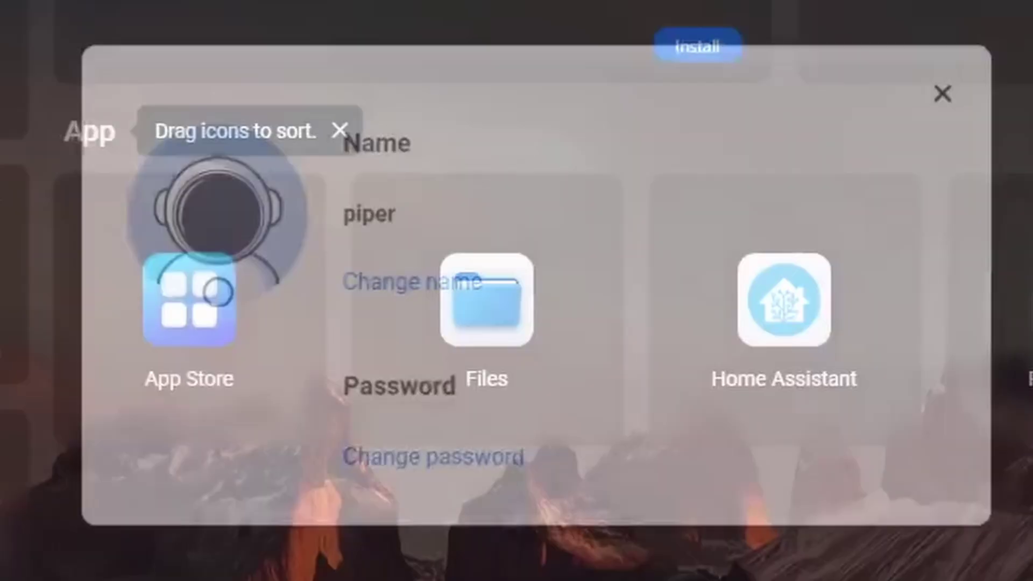
left_click(946, 96)
Step: In dashboard settings, toggle Automount USB drive off and back on, confirming v0.4.4.3 is current
left_click(95, 34)
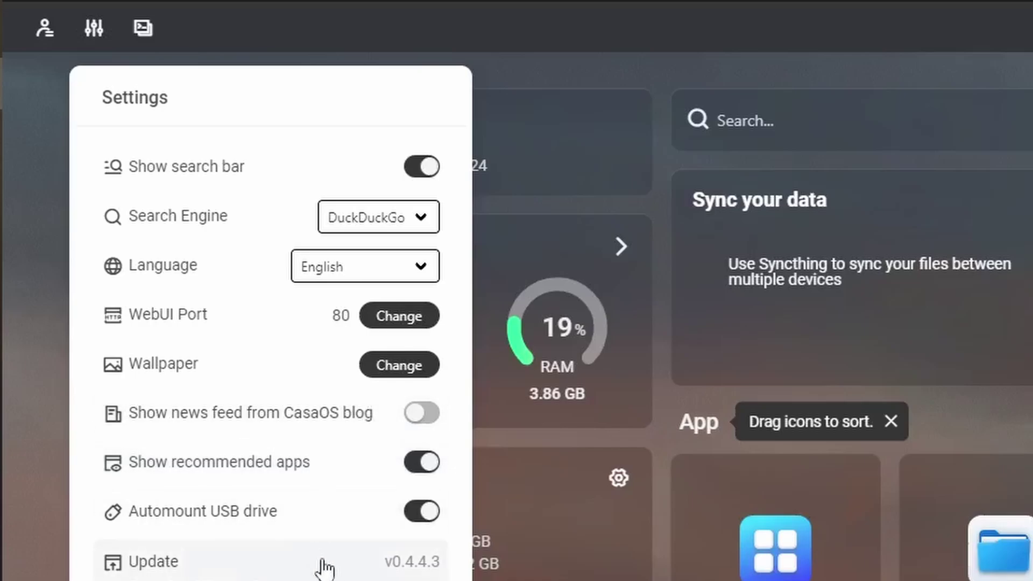
scroll(307, 551, "down", 2)
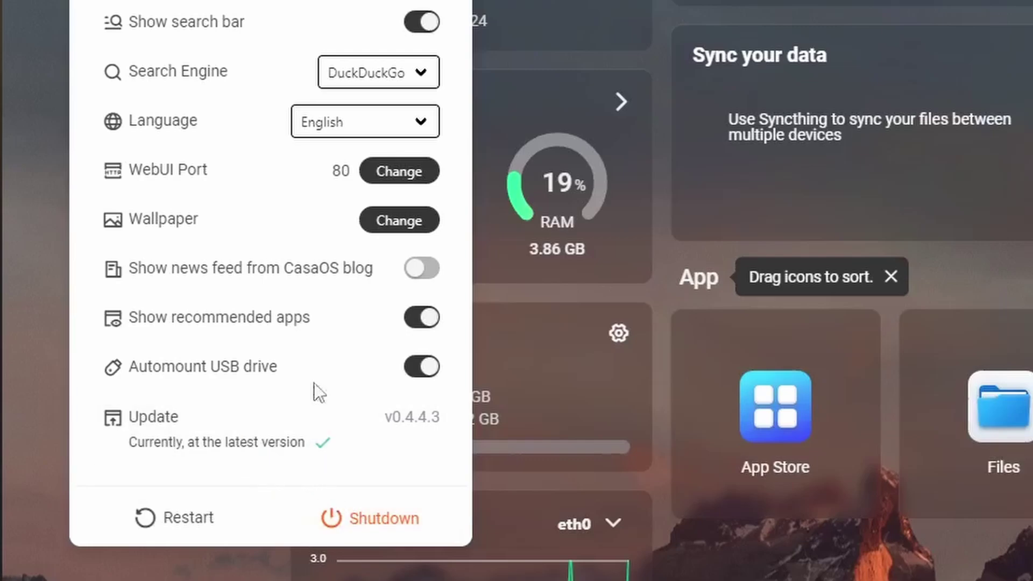
left_click(421, 372)
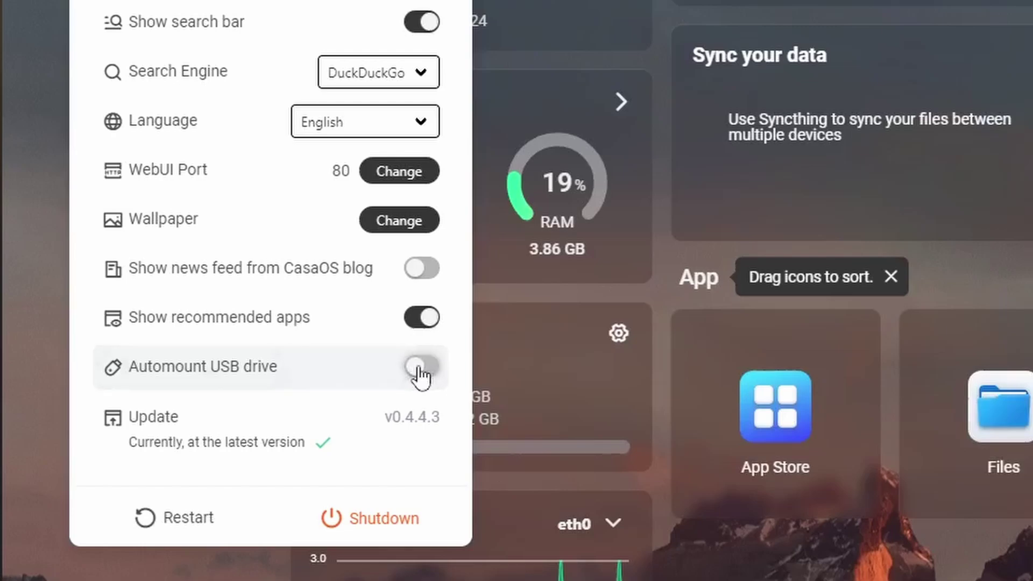
left_click(424, 374)
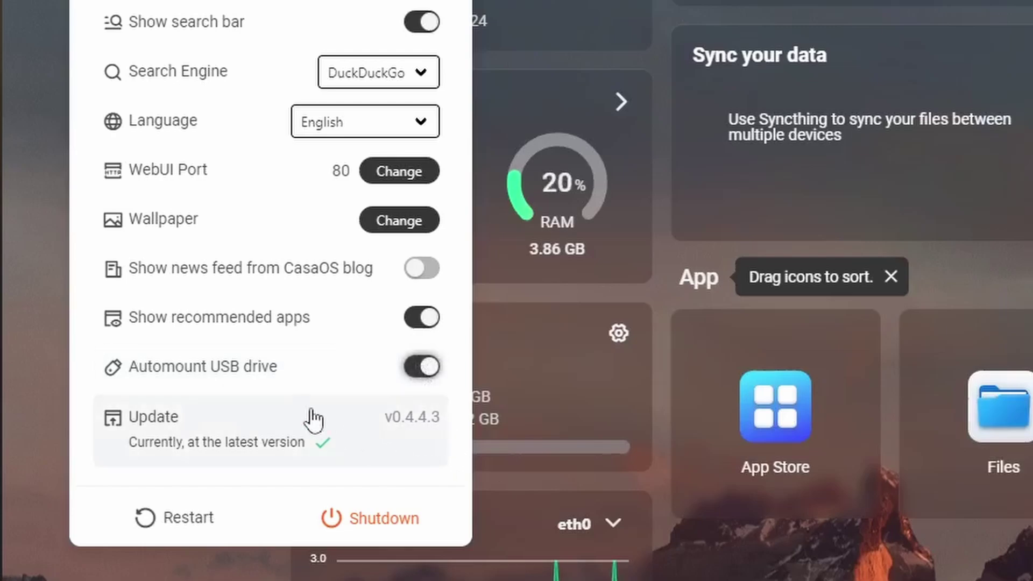
left_click(66, 1)
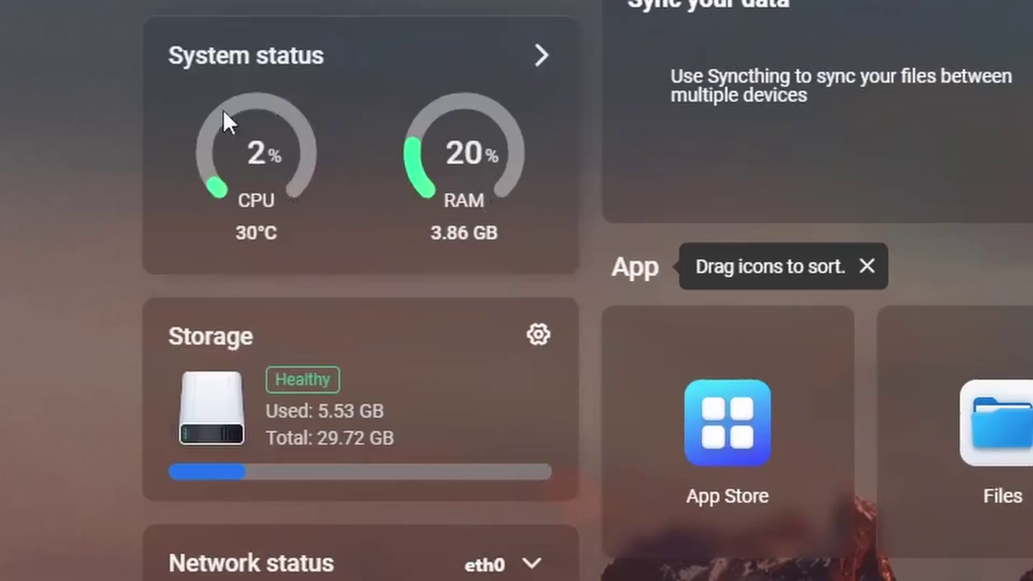
Step: Check per-app CPU usage, then review the BTRFS storage (23.66 GB free of 29.47 GB) and drive details
left_click(539, 57)
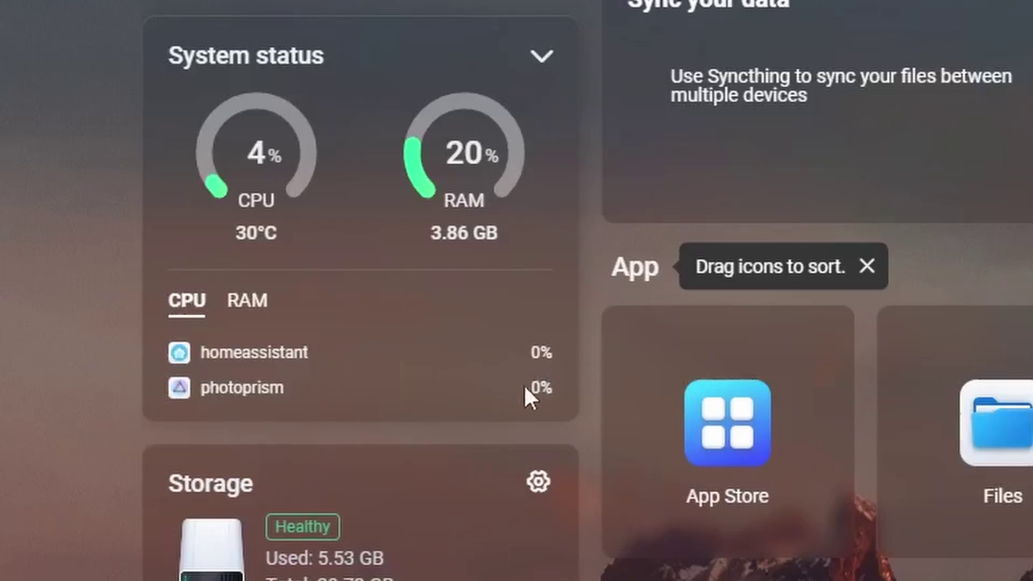
left_click(540, 56)
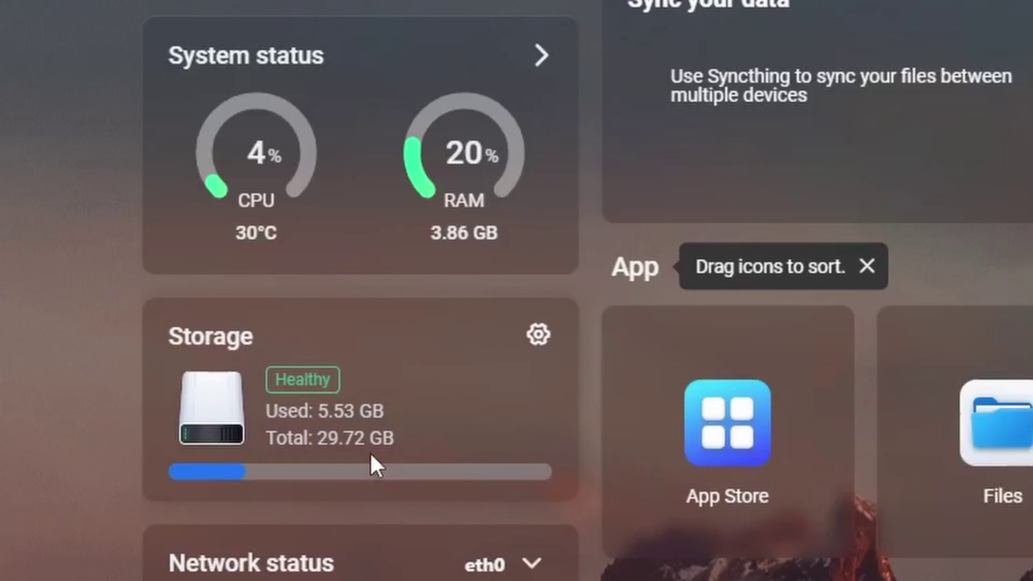
left_click(539, 334)
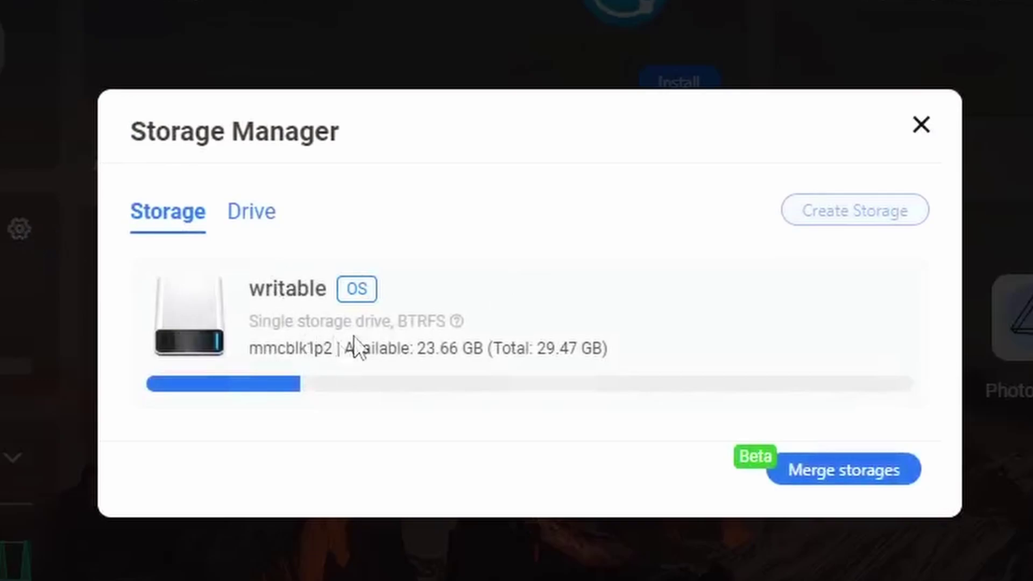
left_click(259, 213)
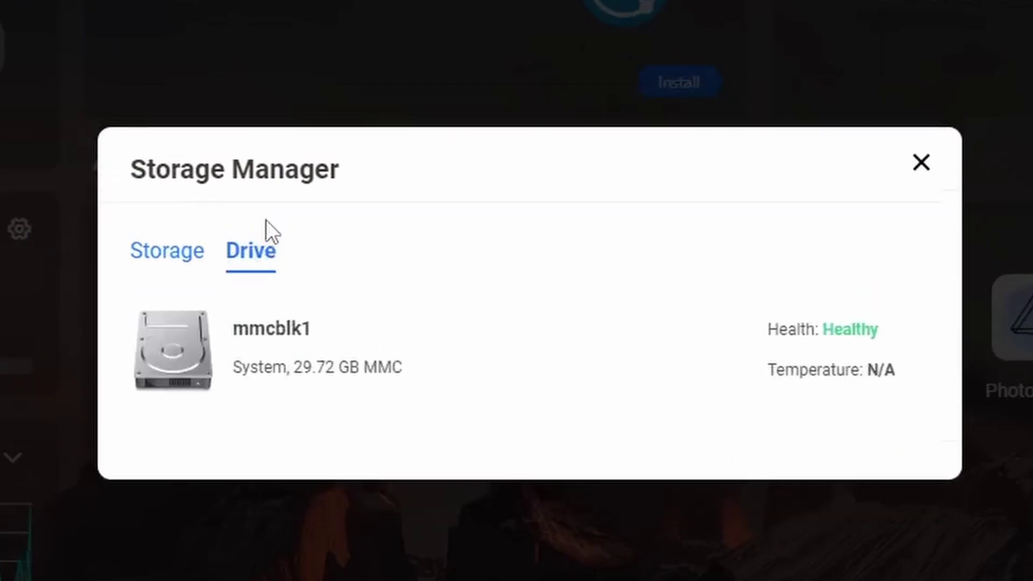
left_click(180, 257)
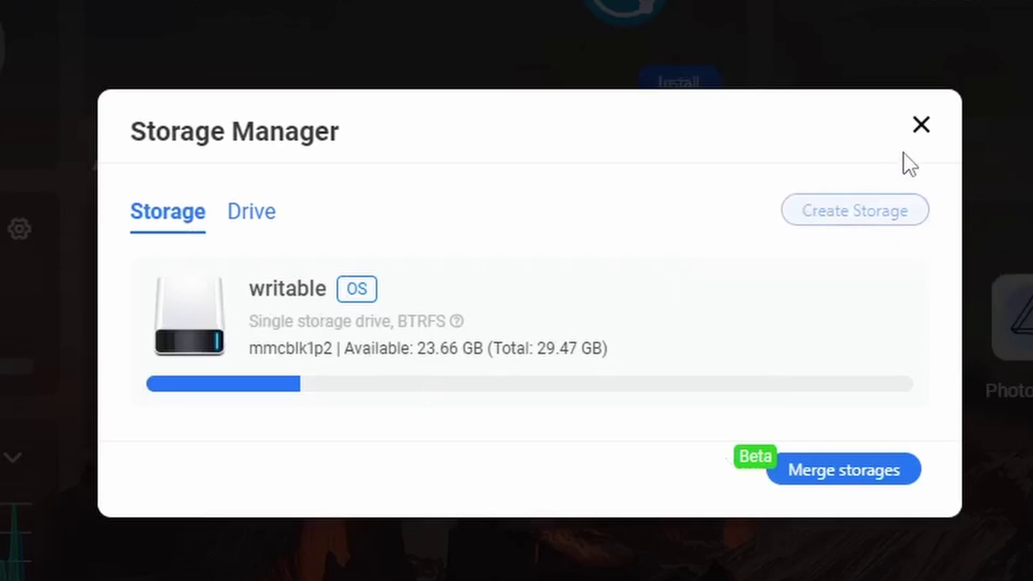
left_click(257, 212)
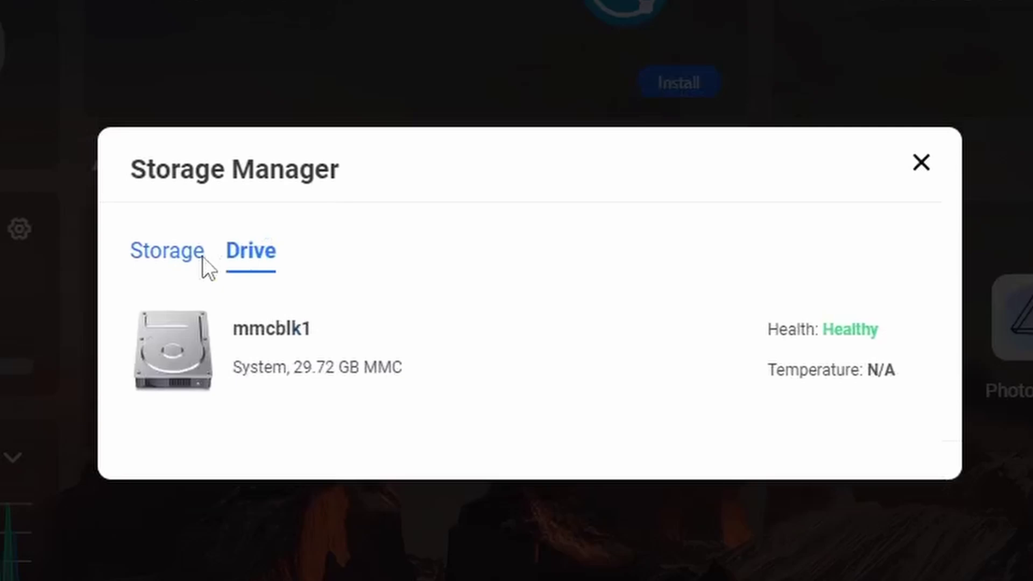
left_click(185, 254)
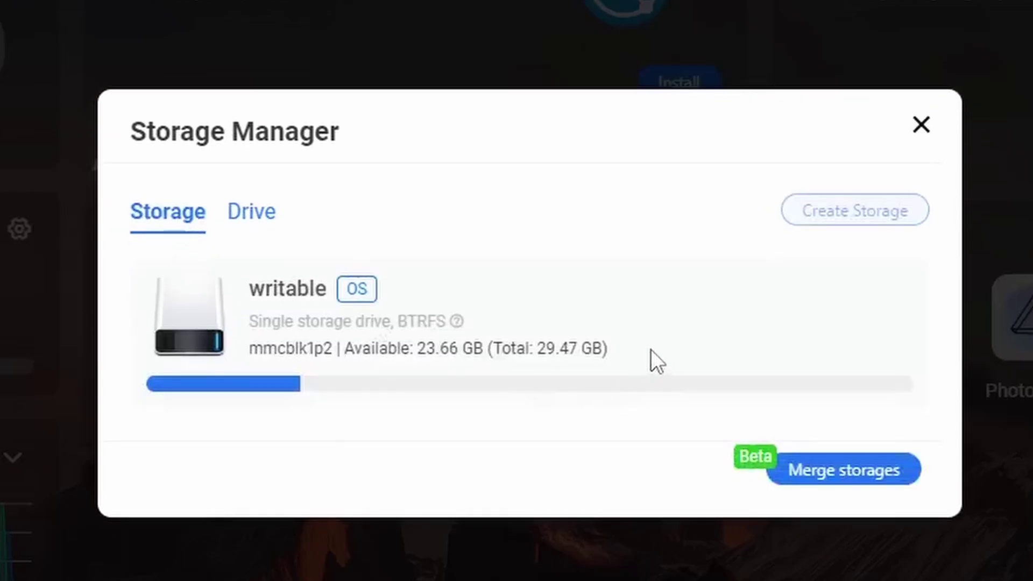
left_click(921, 125)
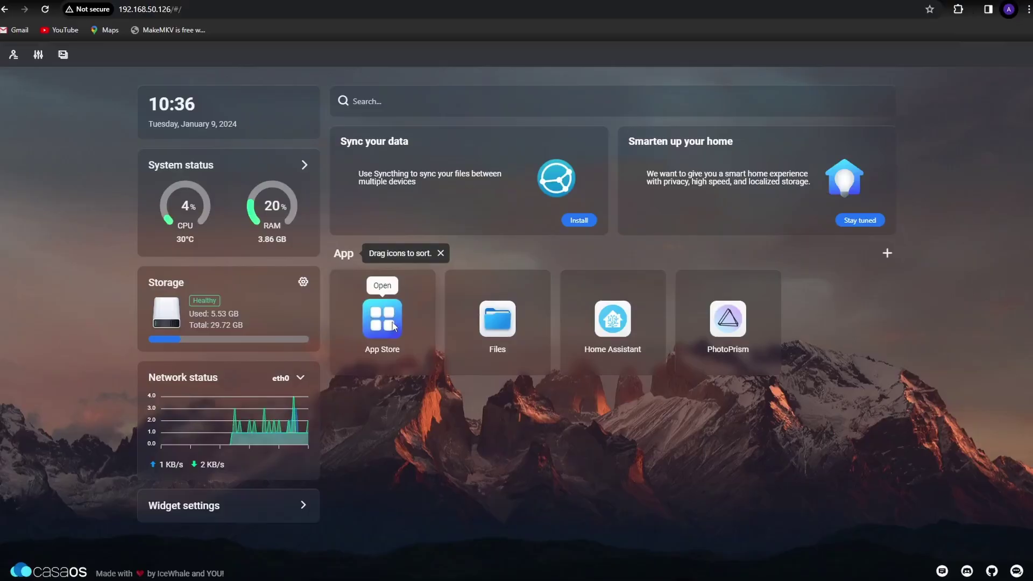
left_click(231, 338)
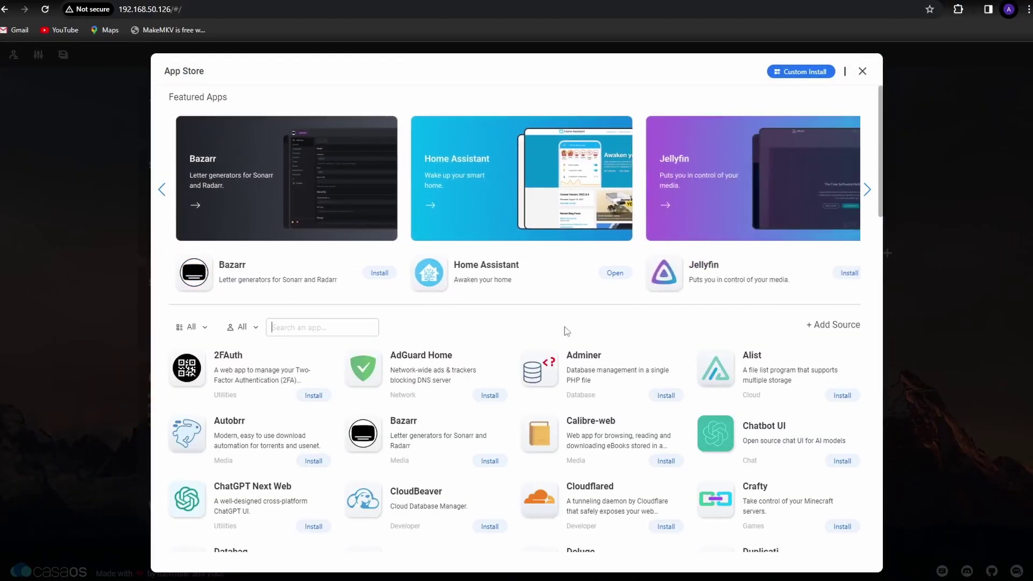
left_click(802, 73)
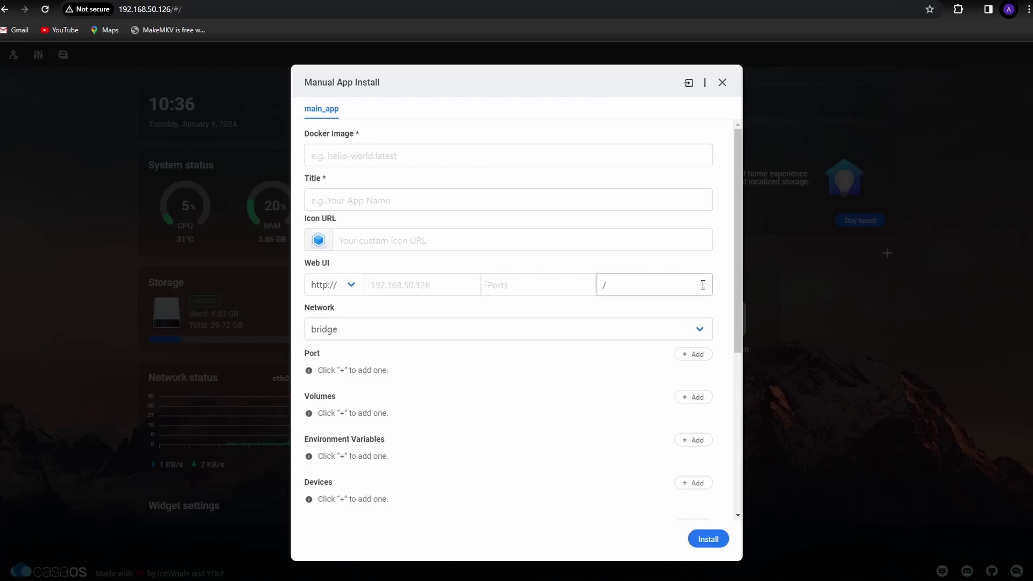
scroll(716, 140, "down", 2)
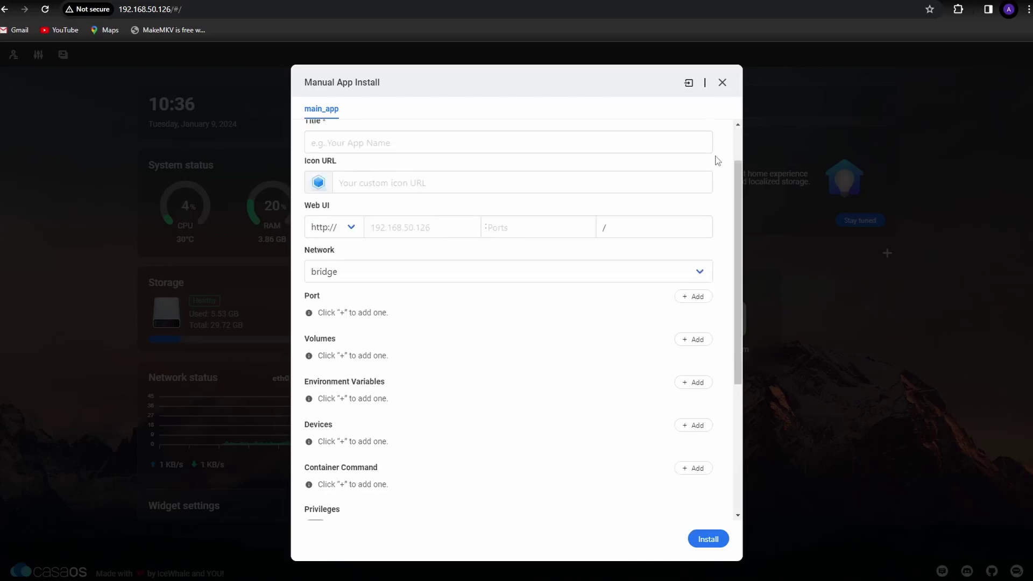
scroll(716, 160, "up", 2)
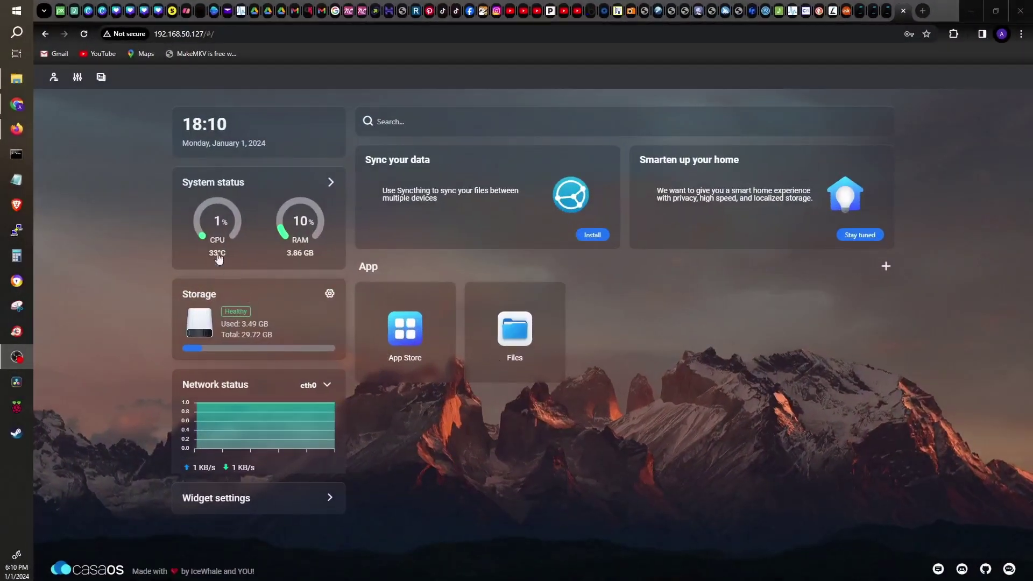
Step: Install Home Assistant from the CasaOS App Store
left_click(405, 328)
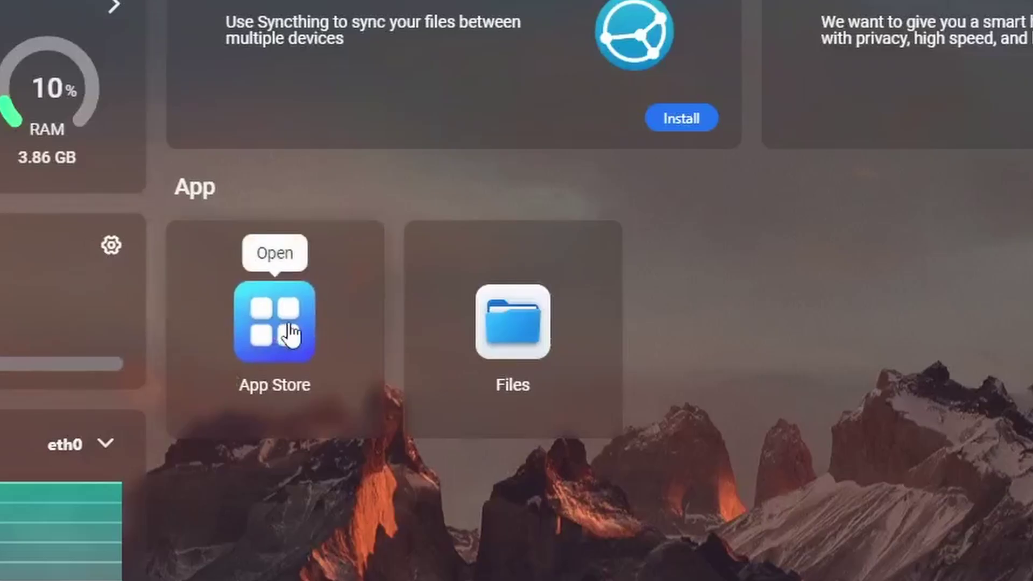
left_click(358, 344)
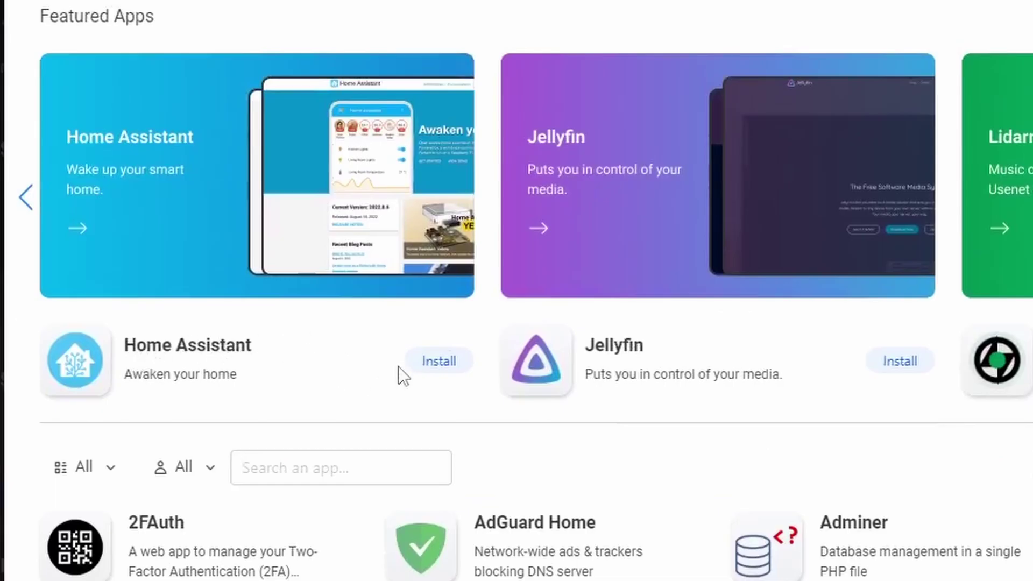
left_click(426, 361)
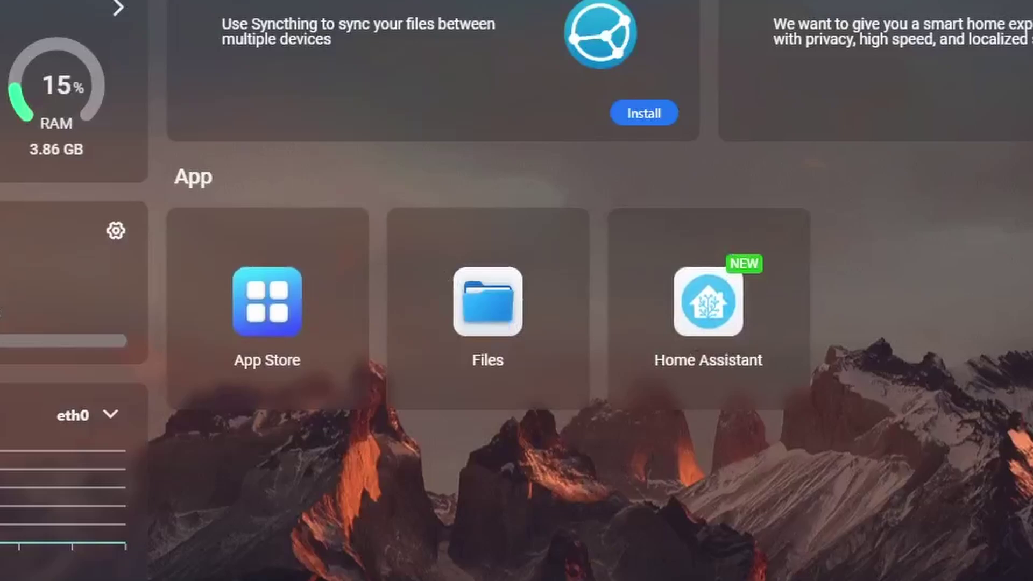
Step: Install PhotoPrism from the App Store, accepting the default account tips
left_click(279, 304)
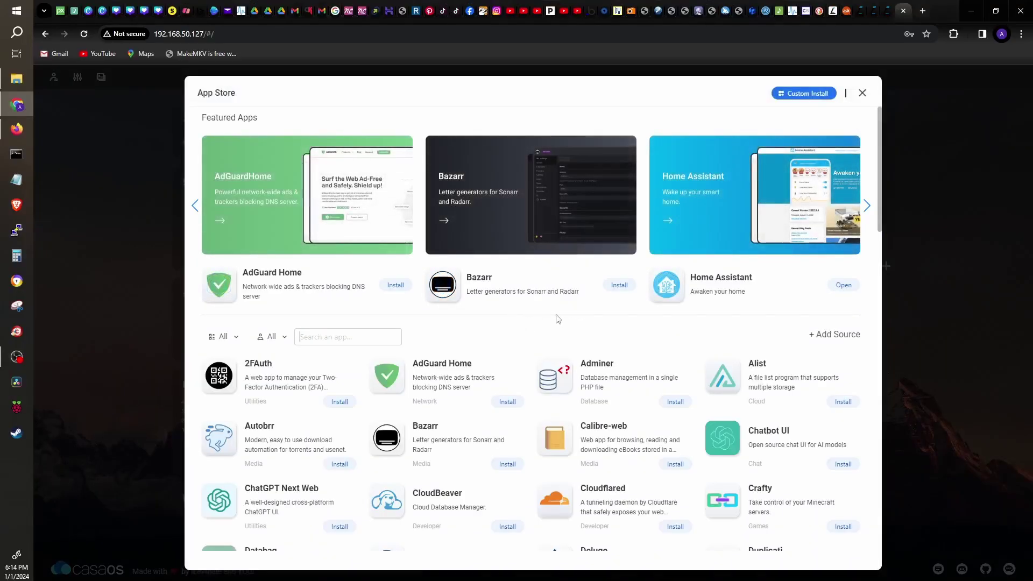
scroll(557, 318, "down", 3)
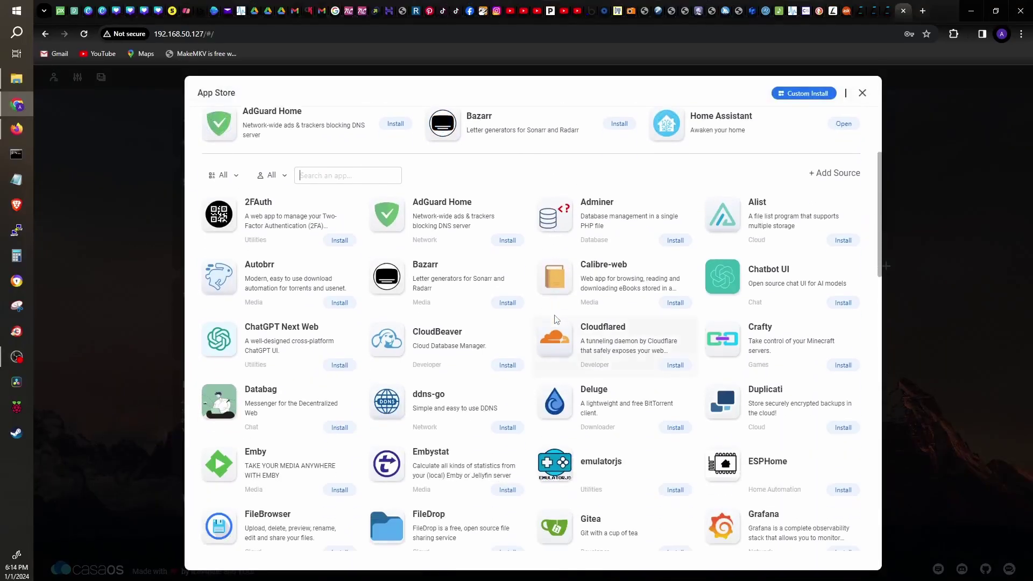
scroll(556, 320, "down", 2)
scroll(300, 458, "down", 10)
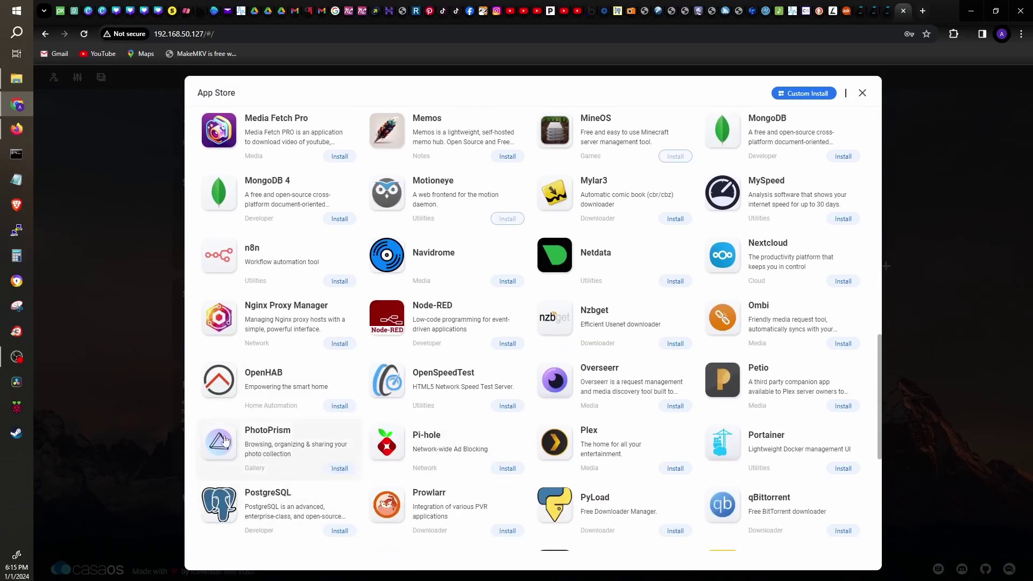
left_click(340, 469)
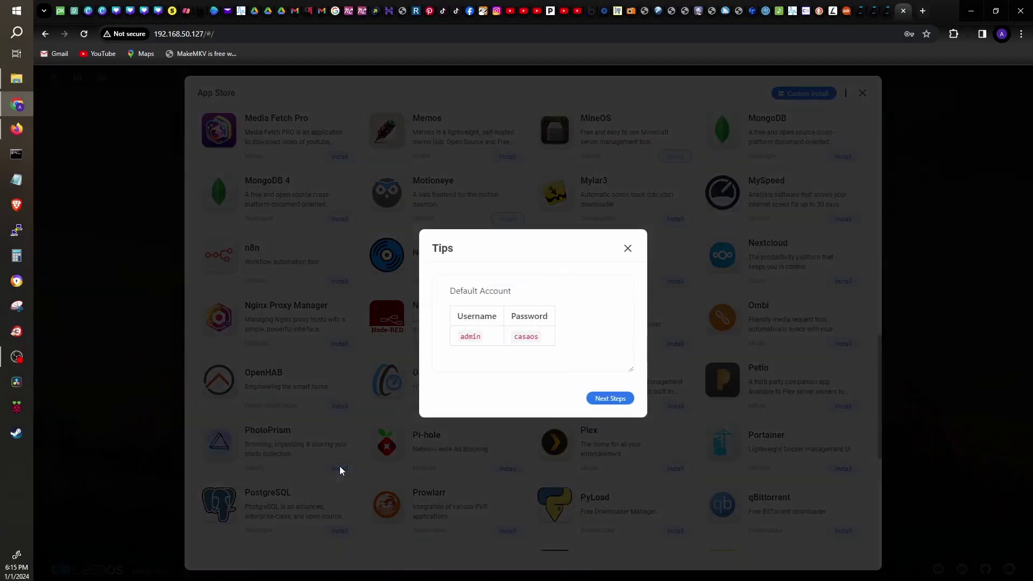
left_click(616, 398)
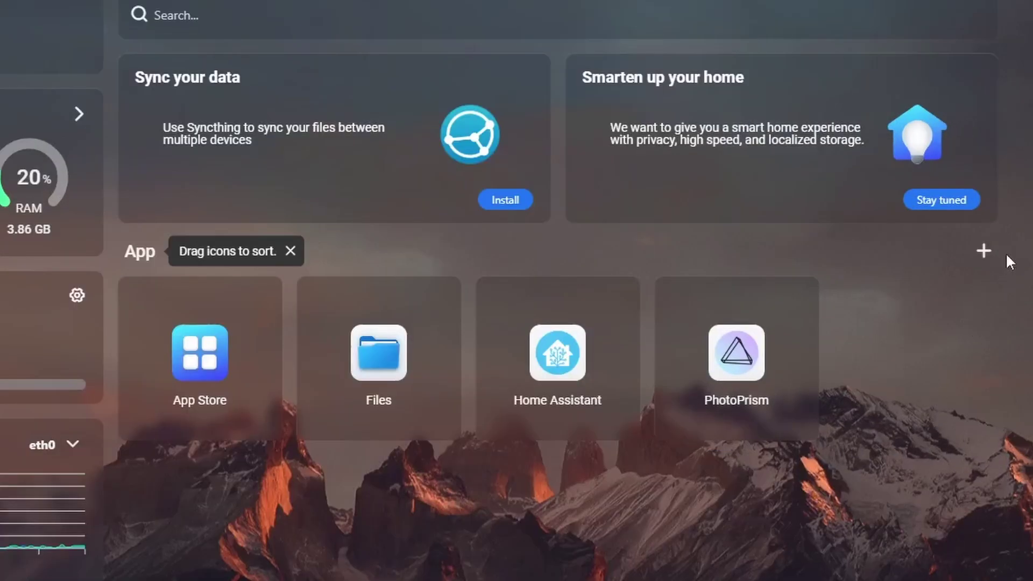
left_click(989, 256)
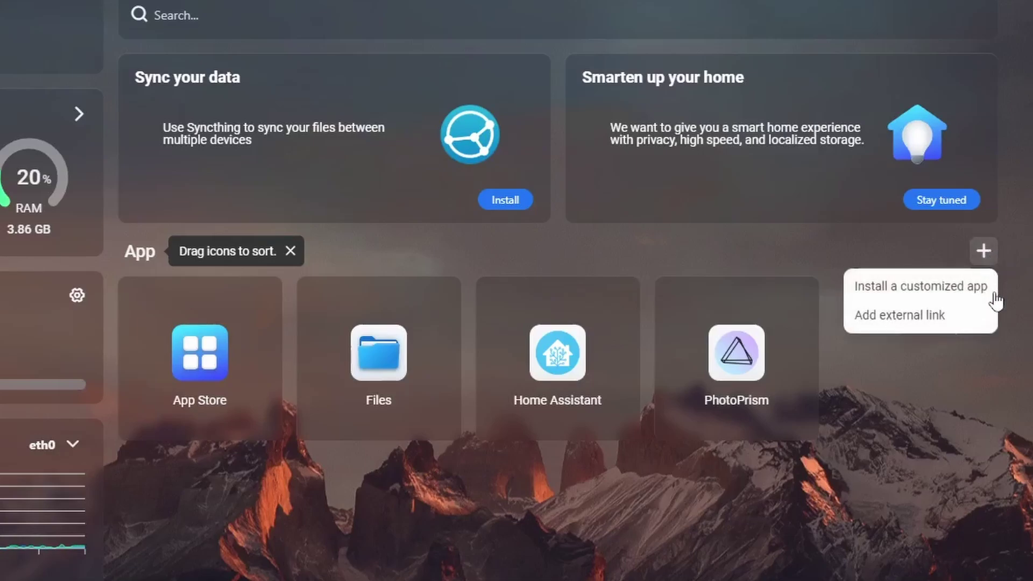
left_click(923, 318)
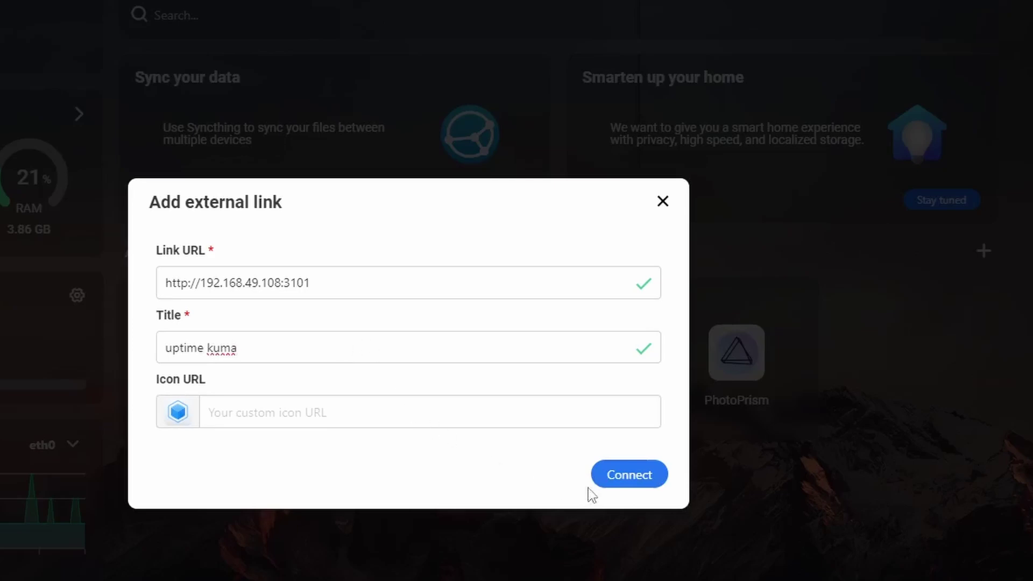
left_click(628, 476)
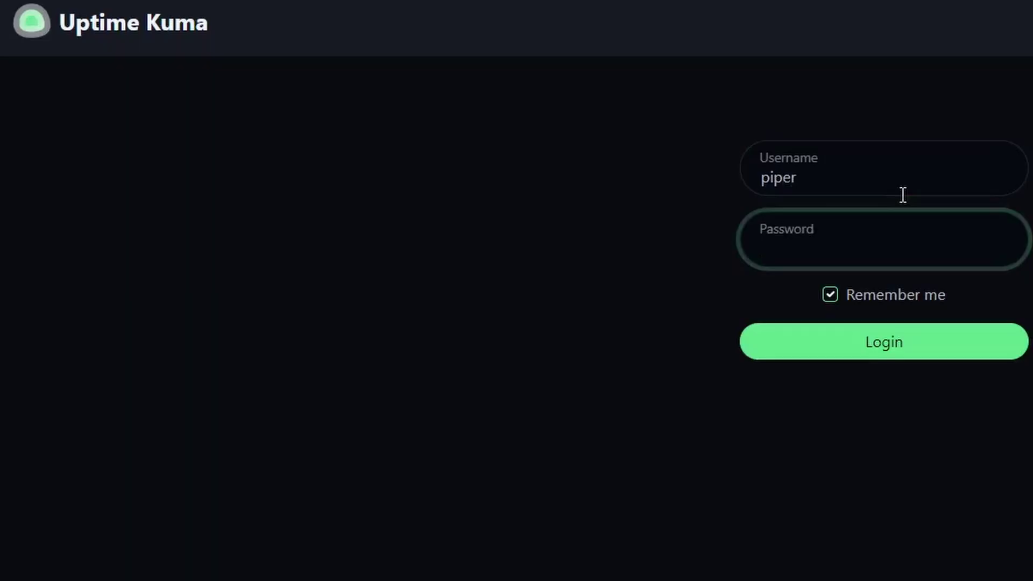
Step: Log in to Uptime Kuma with the account password and remember-me checked, then save a 'pico' dashboard link
key("ctrl+v")
left_click(835, 296)
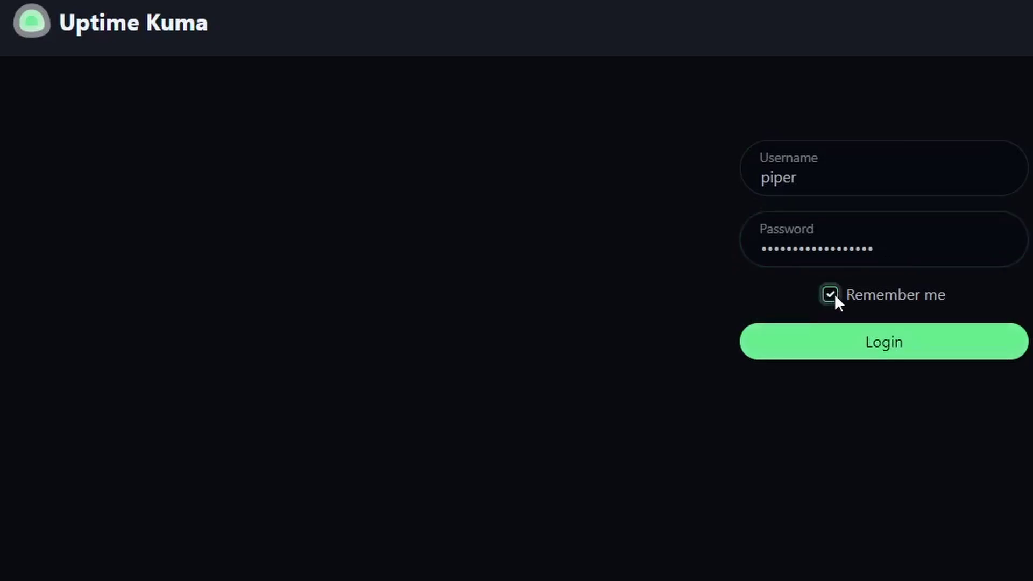
key("Return")
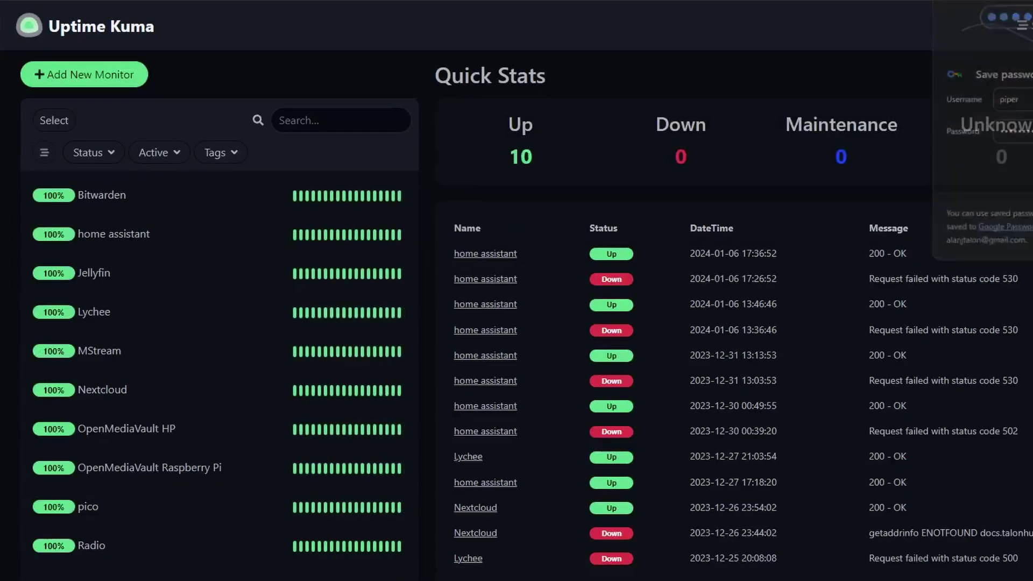
left_click(806, 431)
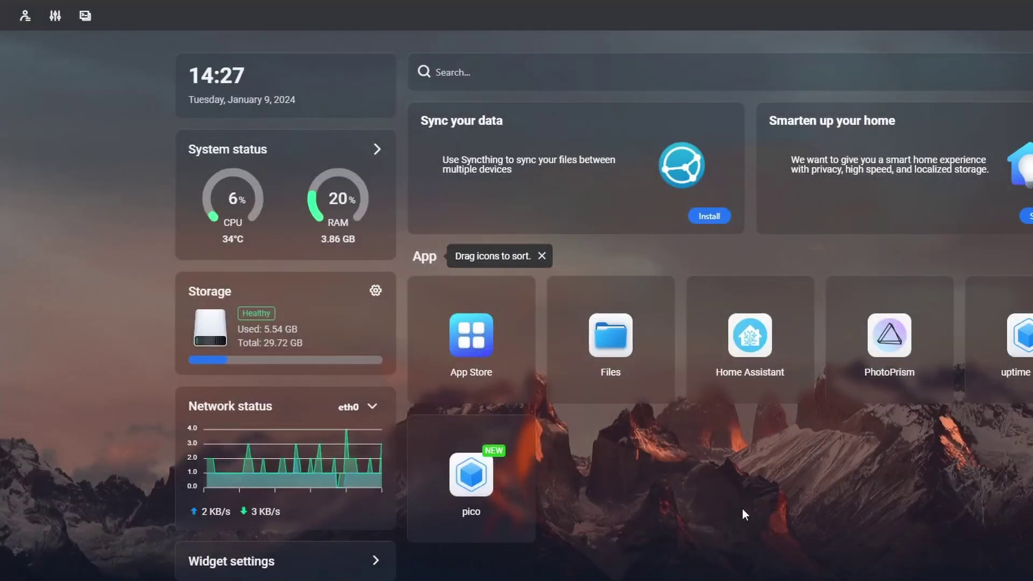
Step: Open the pico tile and enter the PicoShare passphrase on the Log In page
left_click(472, 474)
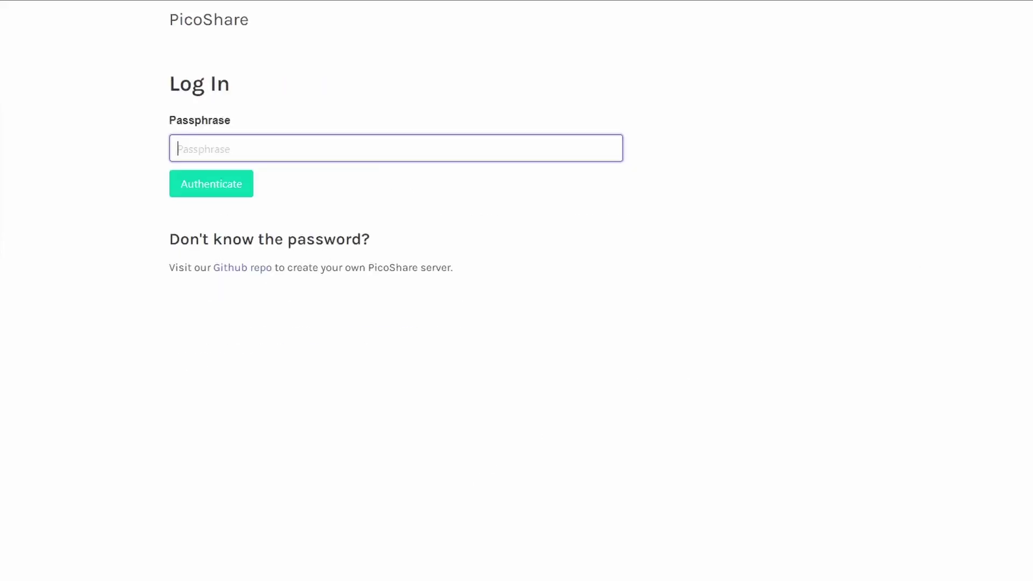
key("ctrl+v")
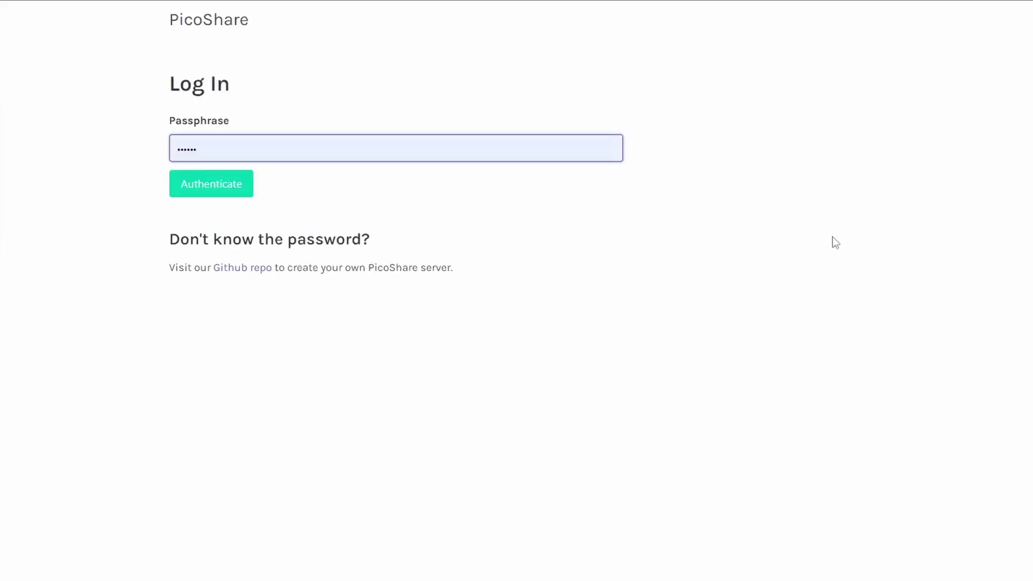